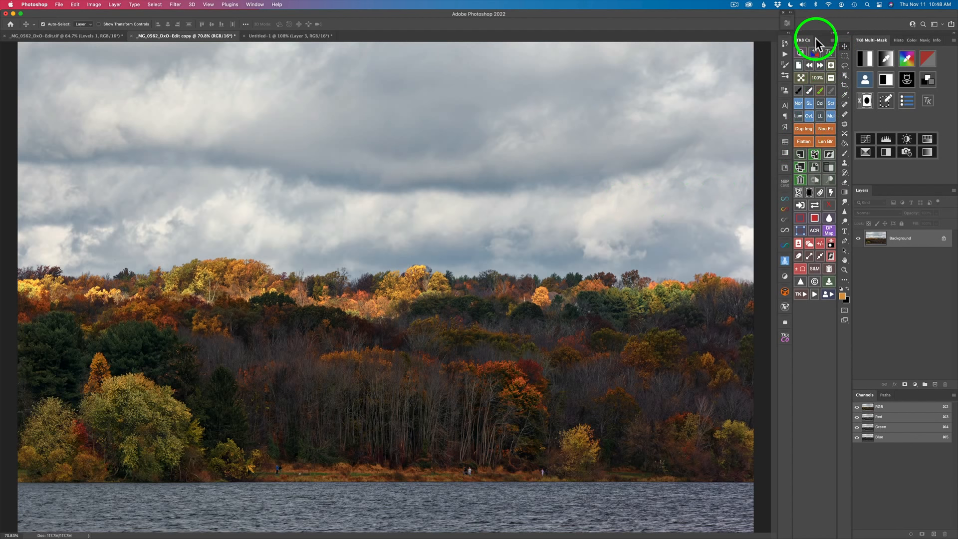
Select the sky automatically and save the selection as a new channel named Sky.
left_click(809, 244)
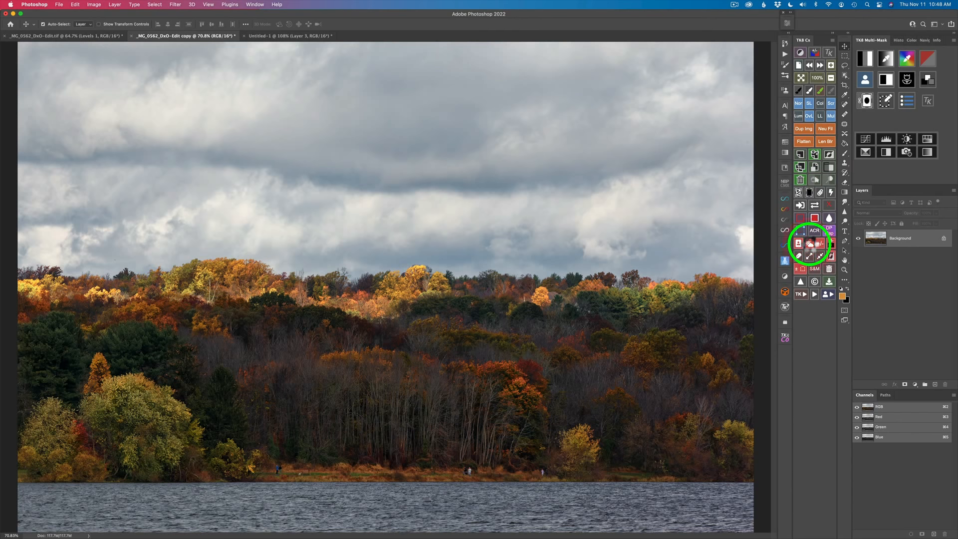
left_click(830, 241)
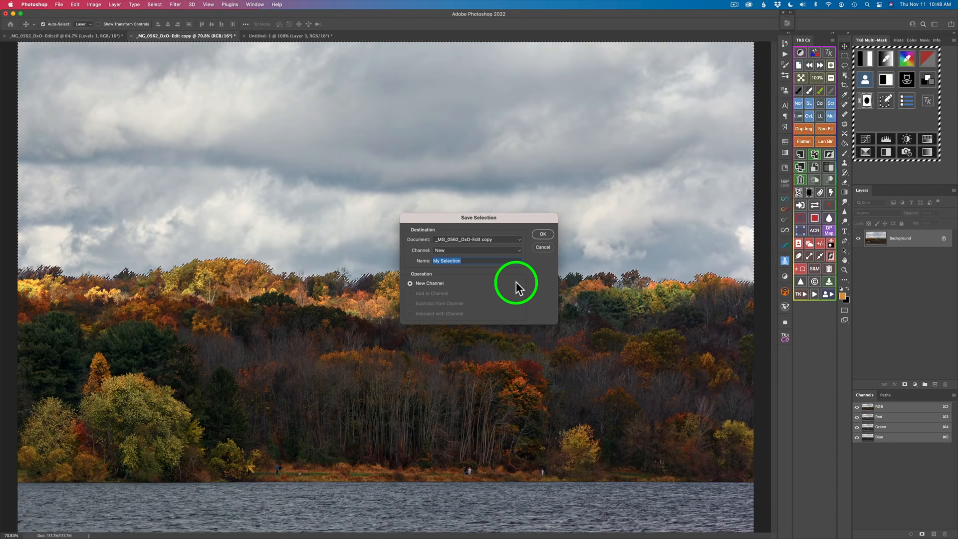
type("Sky")
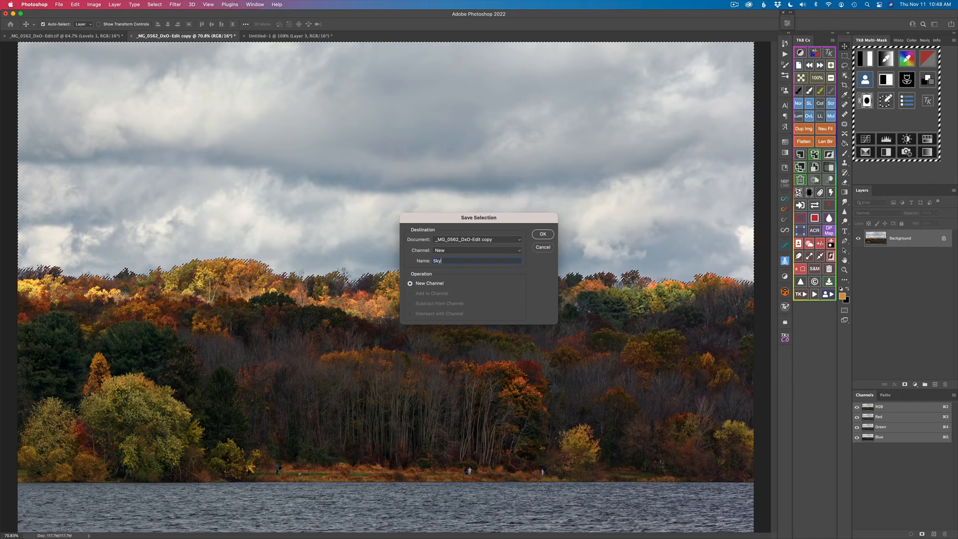
left_click(543, 234)
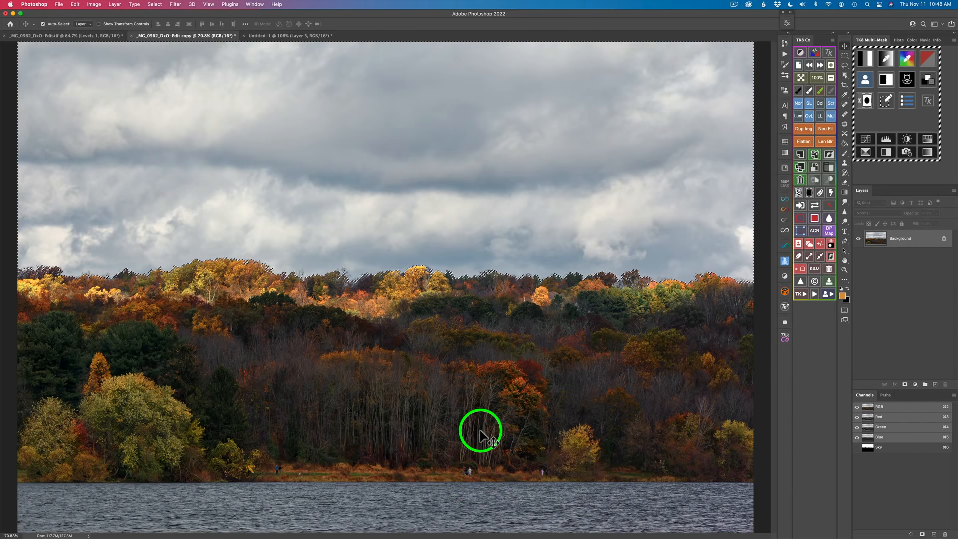
Select the water along the bottom of the photo with the Object Selection tool in Rectangle mode.
scroll(480, 430, "down", 3)
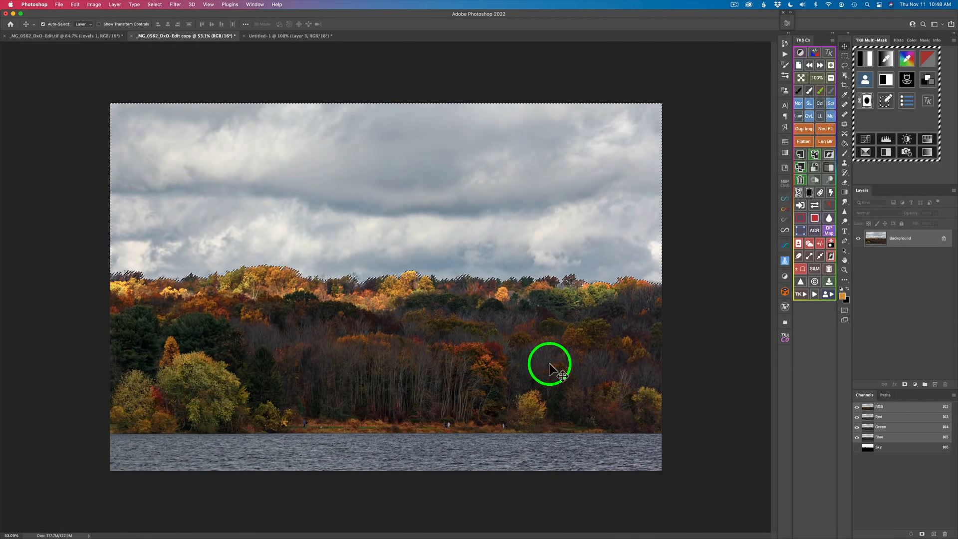
left_click(845, 77)
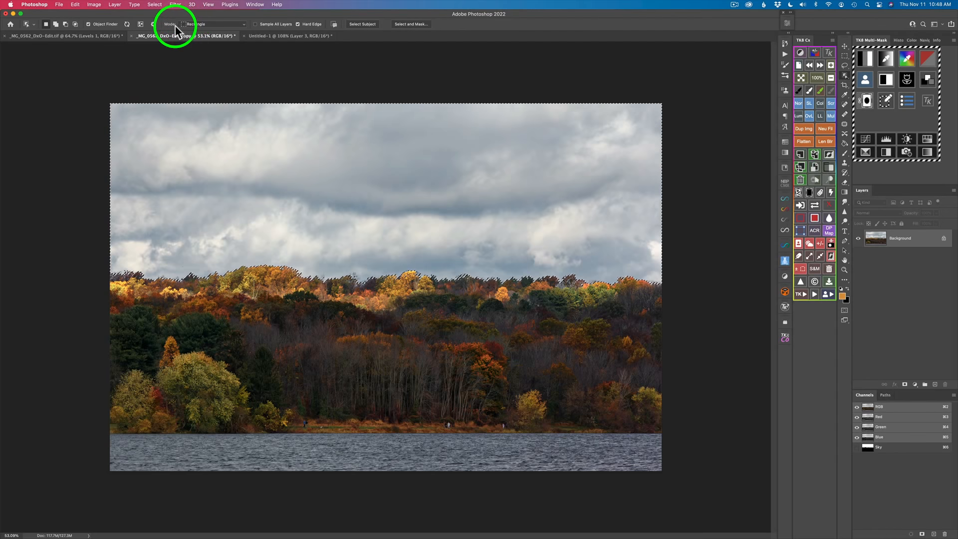
left_click(243, 25)
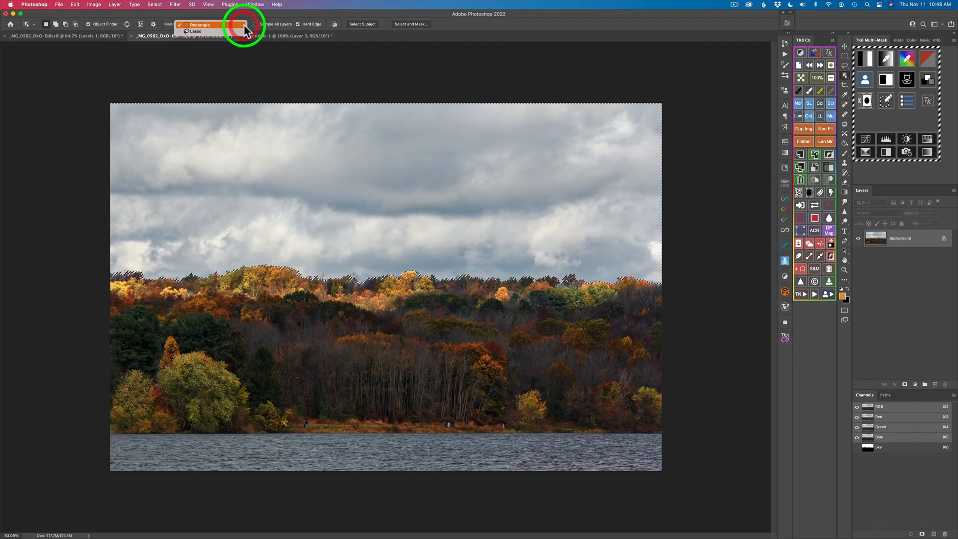
left_click(243, 25)
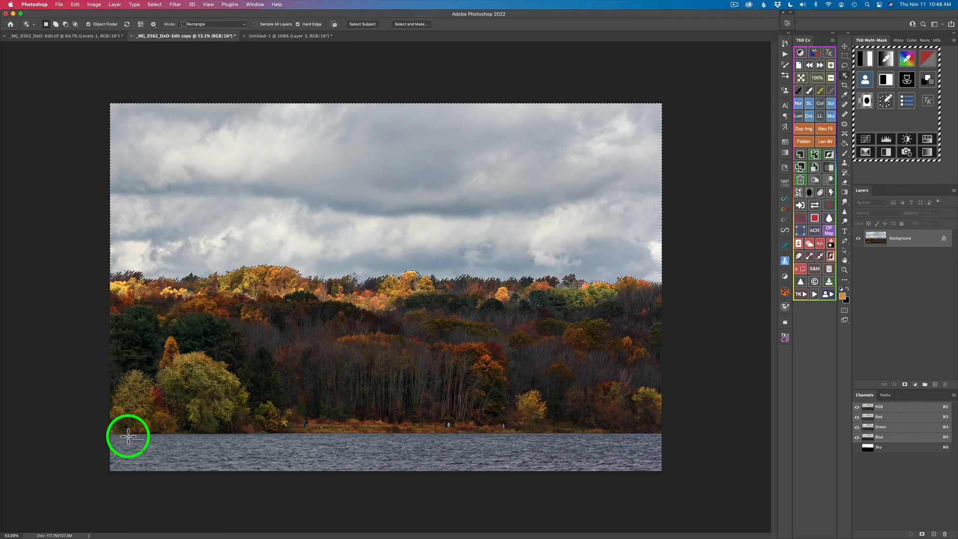
left_click_drag(103, 428, 680, 504)
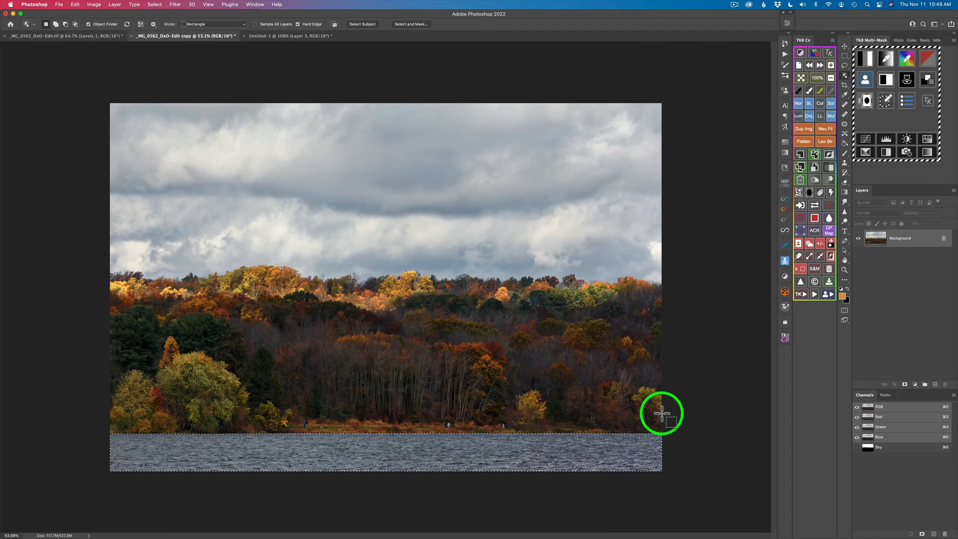
Save the water selection as a new channel named Water.
left_click(830, 243)
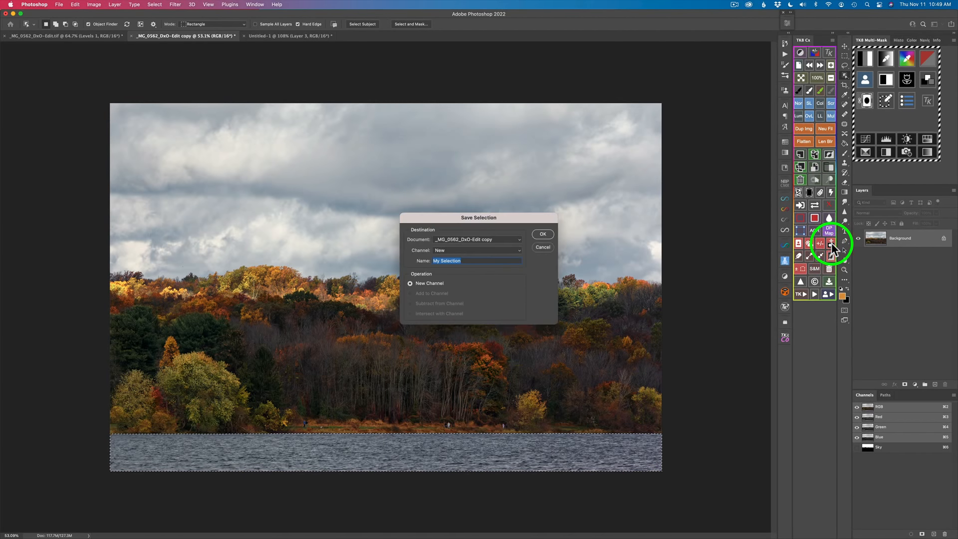
type("Water")
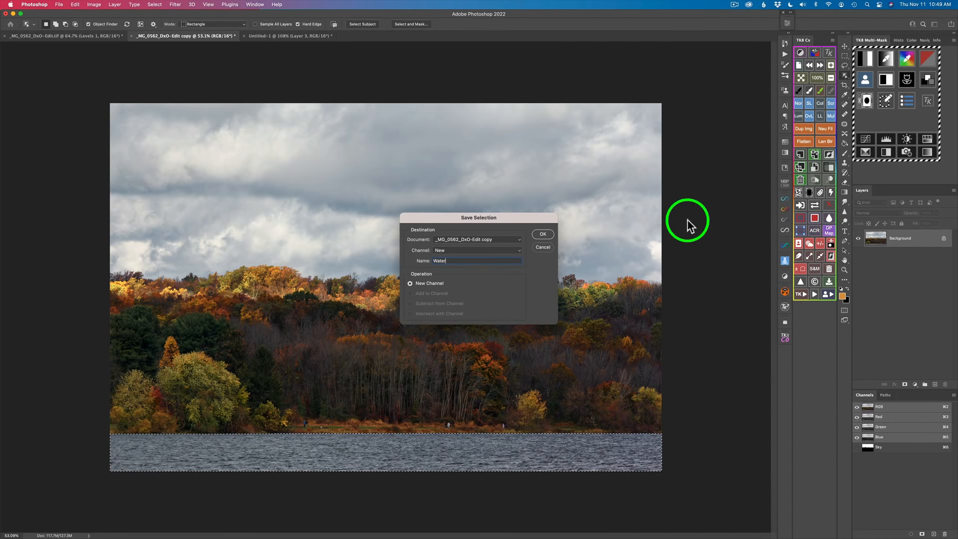
left_click(548, 232)
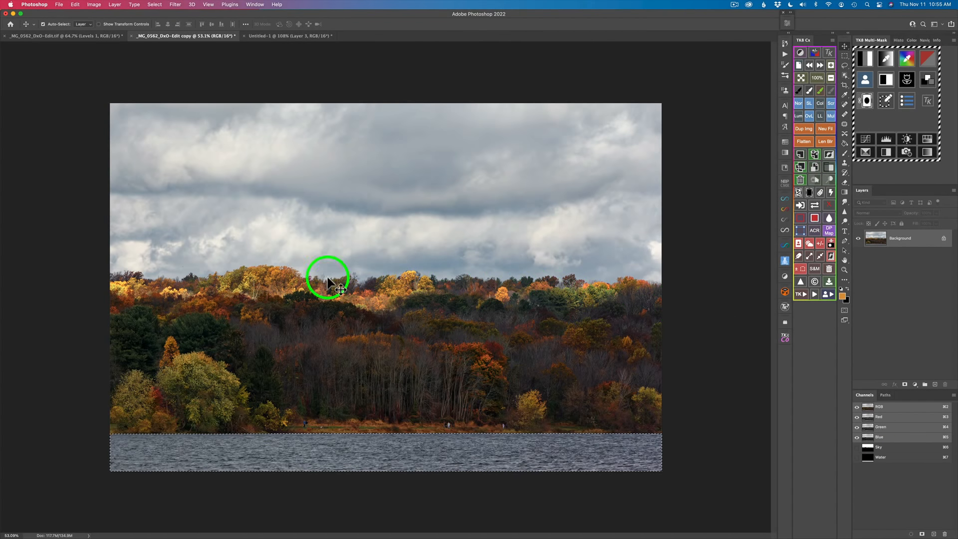
Load the saved Sky channel as a TK mask and invert it to target everything below the sky.
left_click(866, 80)
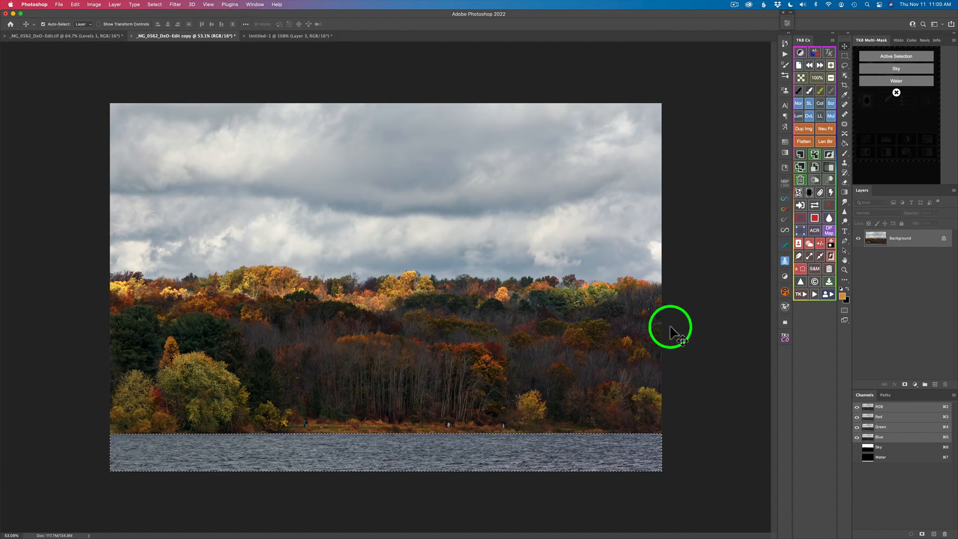
left_click(895, 83)
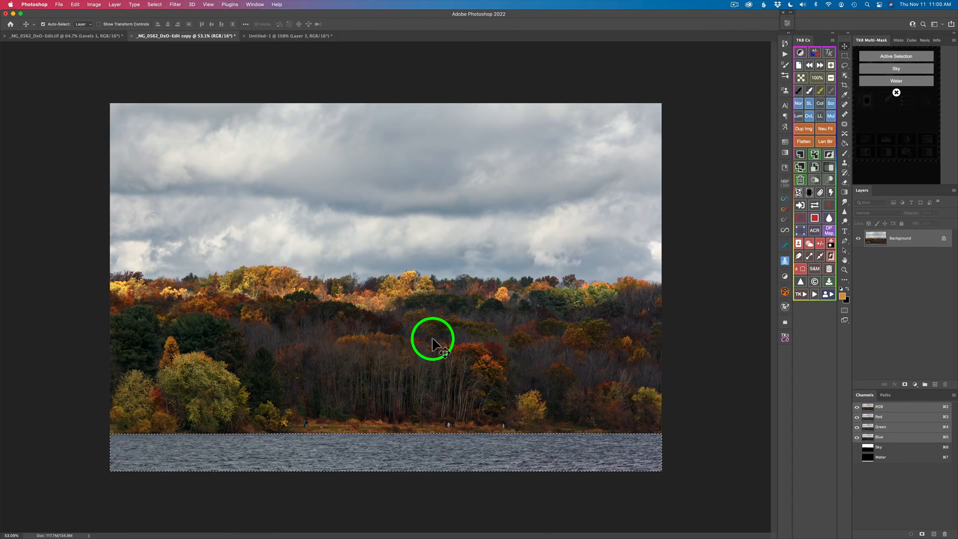
left_click(907, 69)
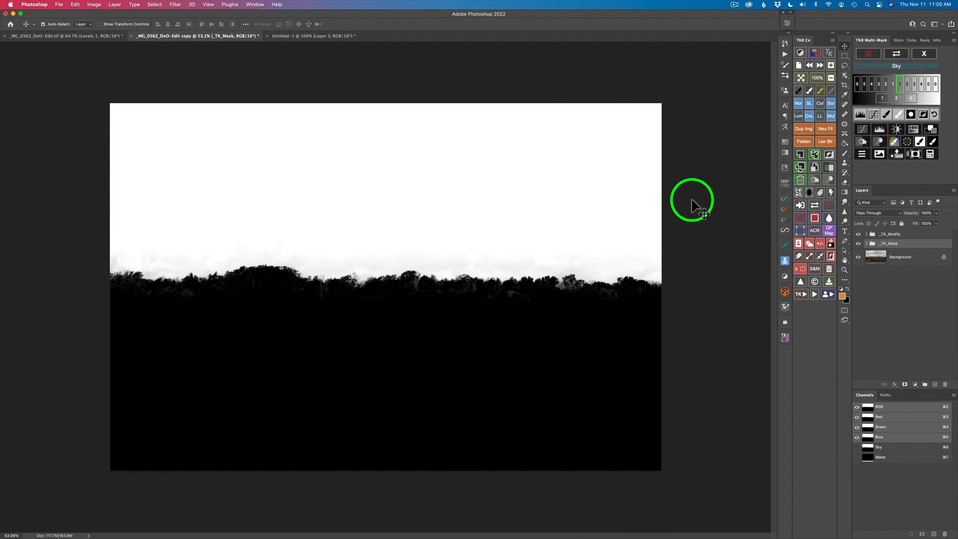
left_click(924, 114)
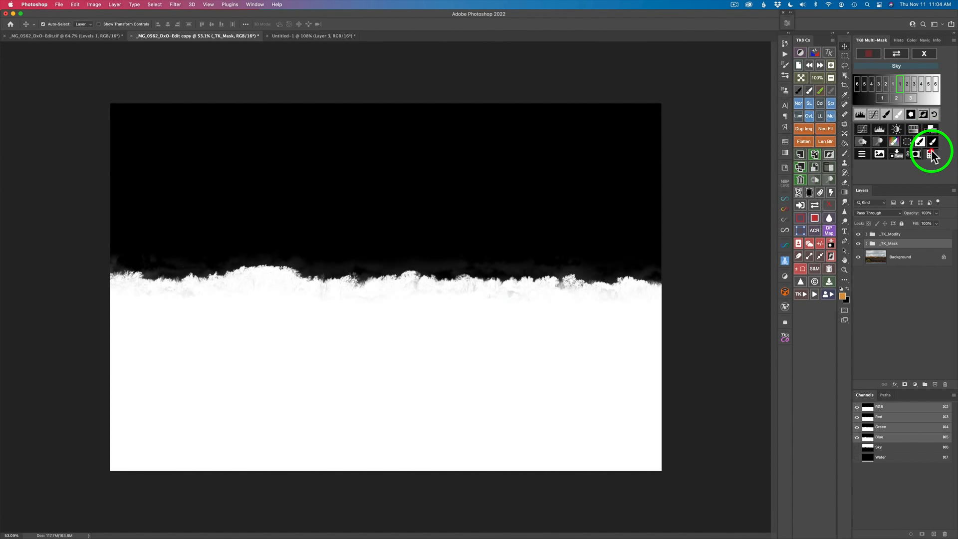
Subtract the saved Water mask from the inverted Sky mask with the mask calculator.
left_click(931, 151)
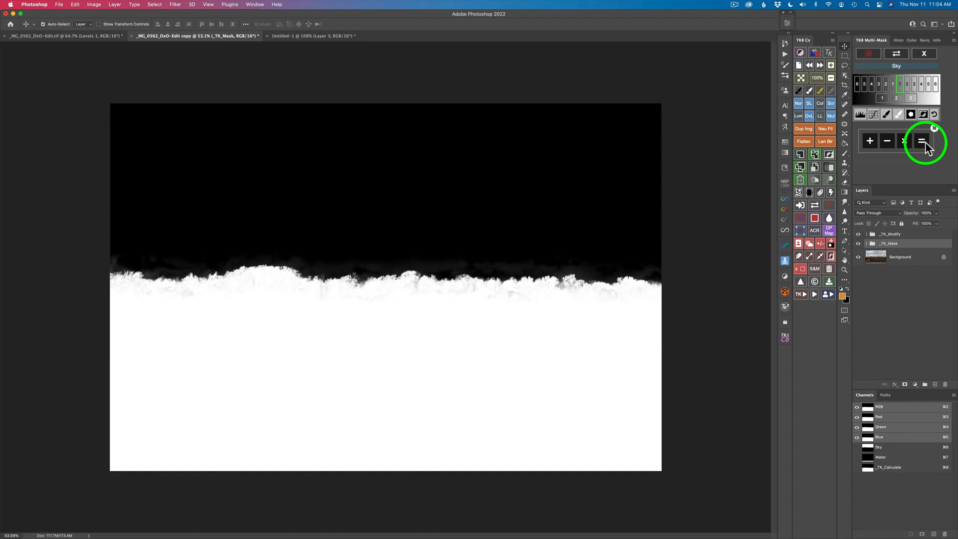
left_click(888, 142)
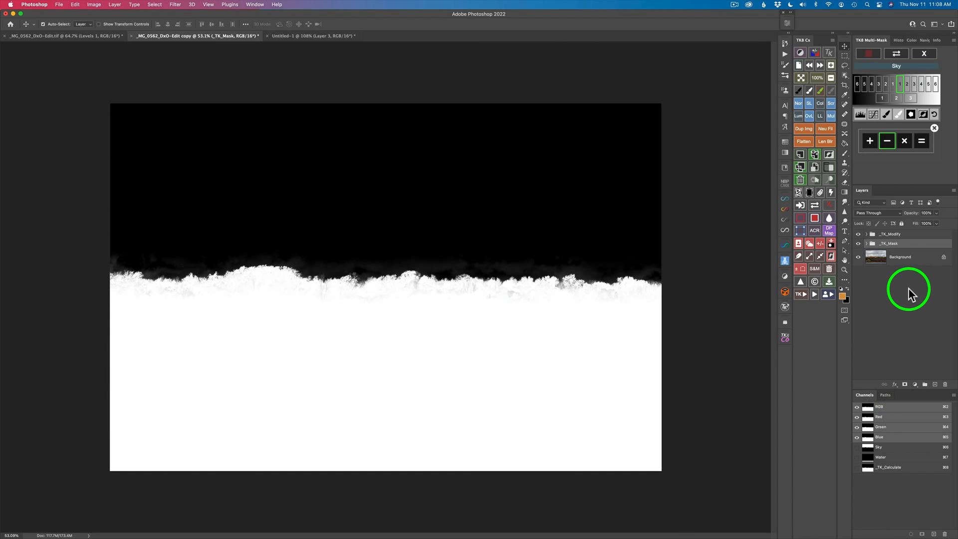
left_click(927, 55)
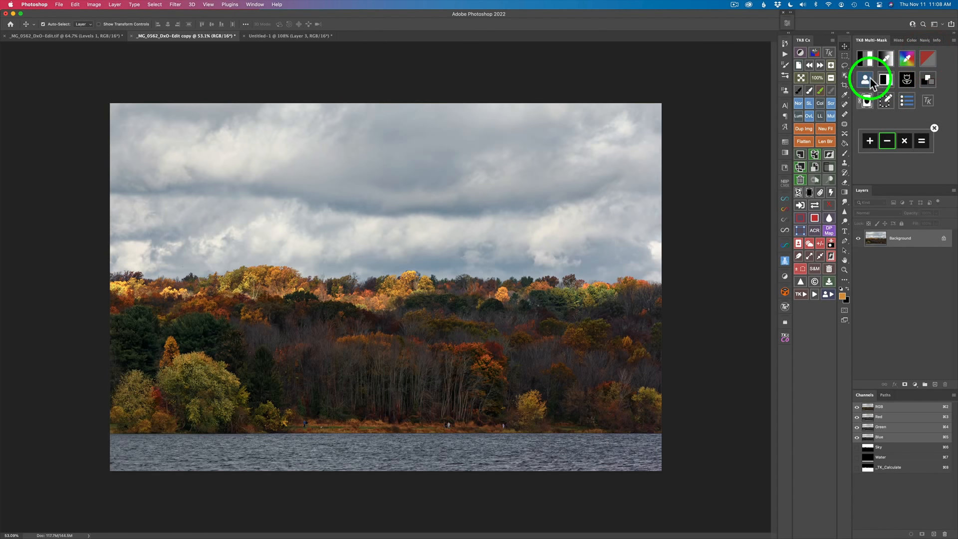
left_click(864, 78)
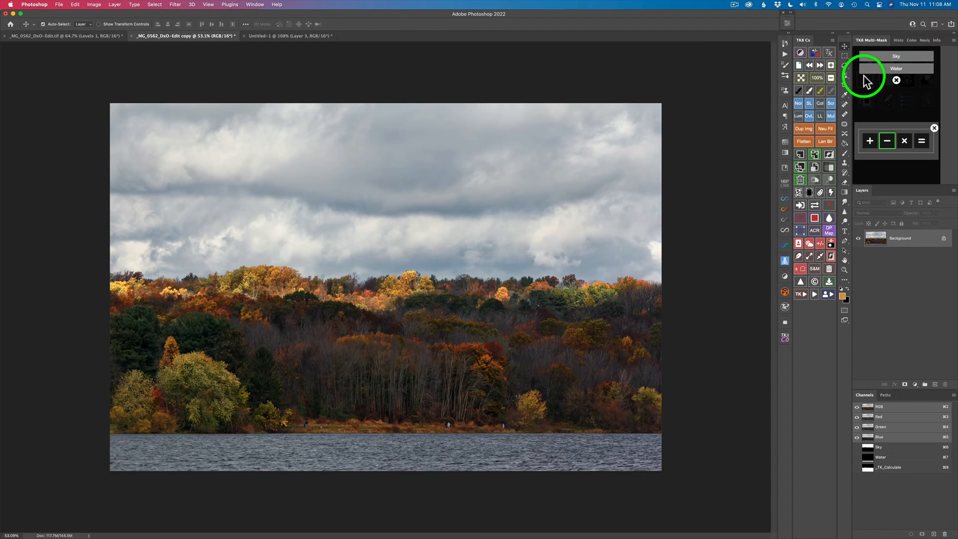
left_click(887, 145)
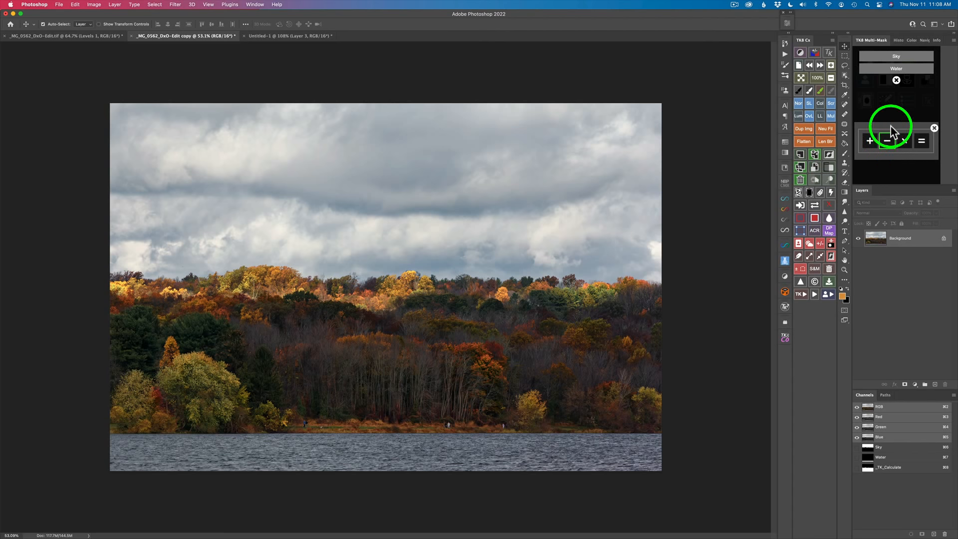
left_click(888, 71)
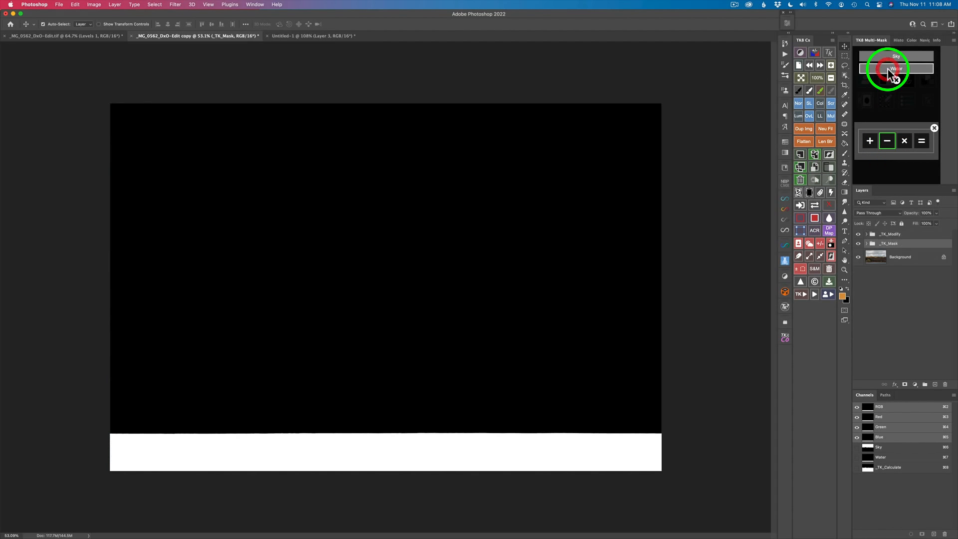
left_click(921, 143)
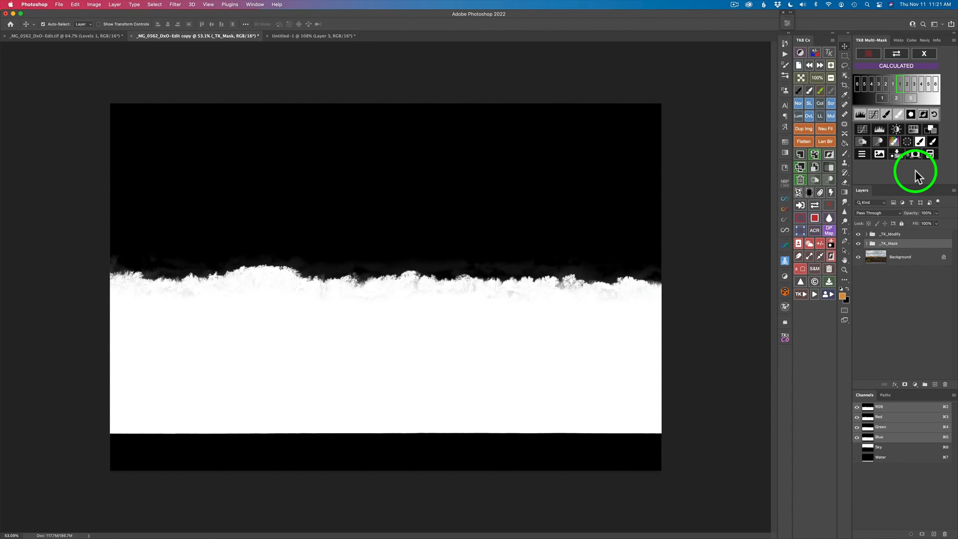
Save the calculated mask as a channel named Trees.
left_click(896, 152)
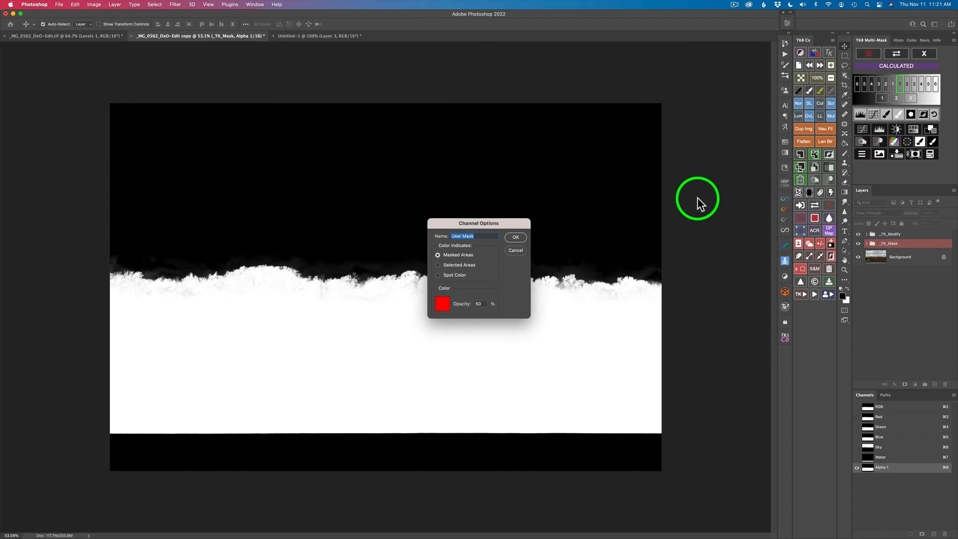
type("Trees")
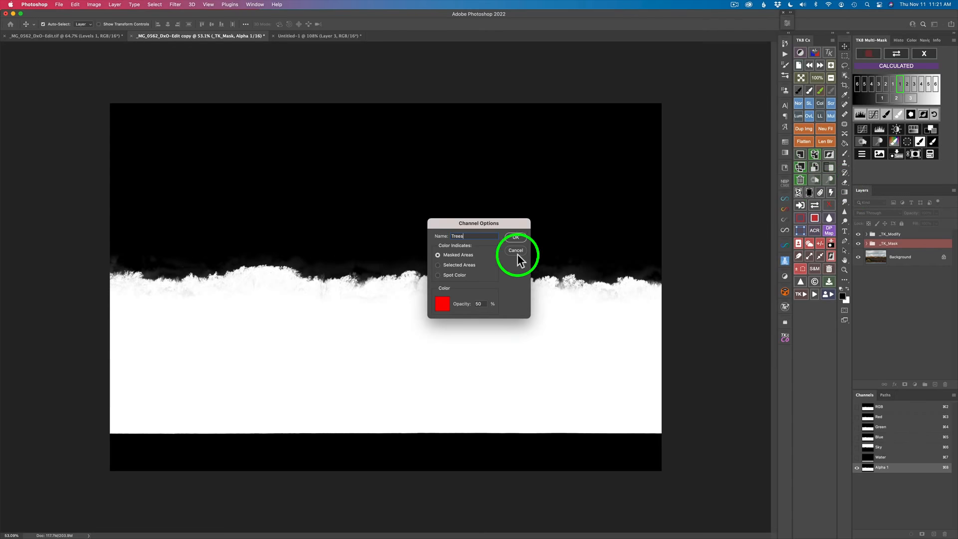
left_click(514, 236)
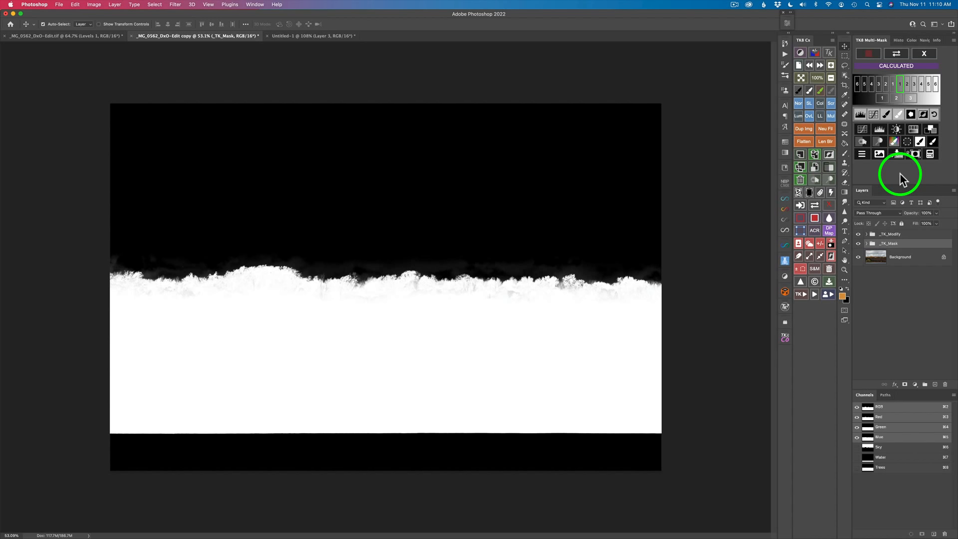
Add a Color Grading layer masked to the trees and brighten its midtones slightly.
left_click(930, 131)
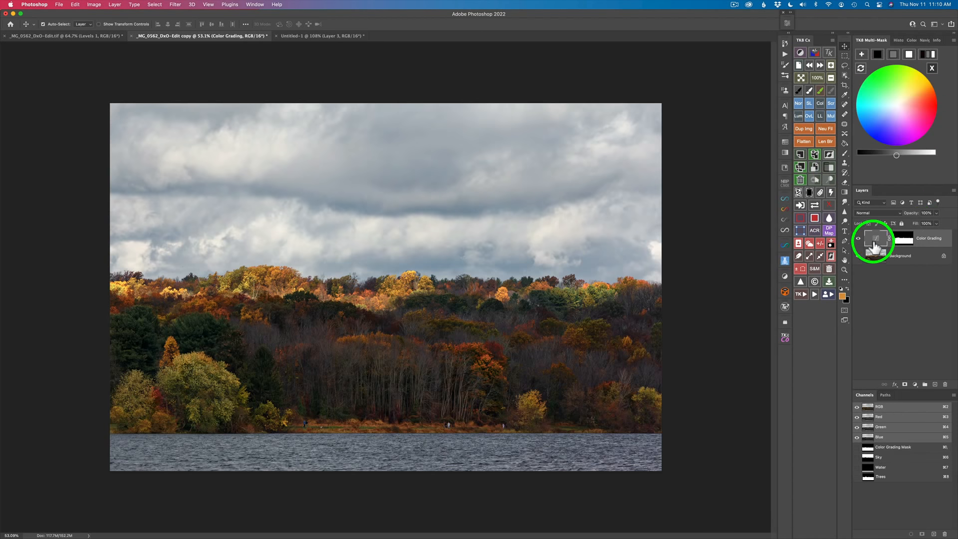
left_click(875, 238)
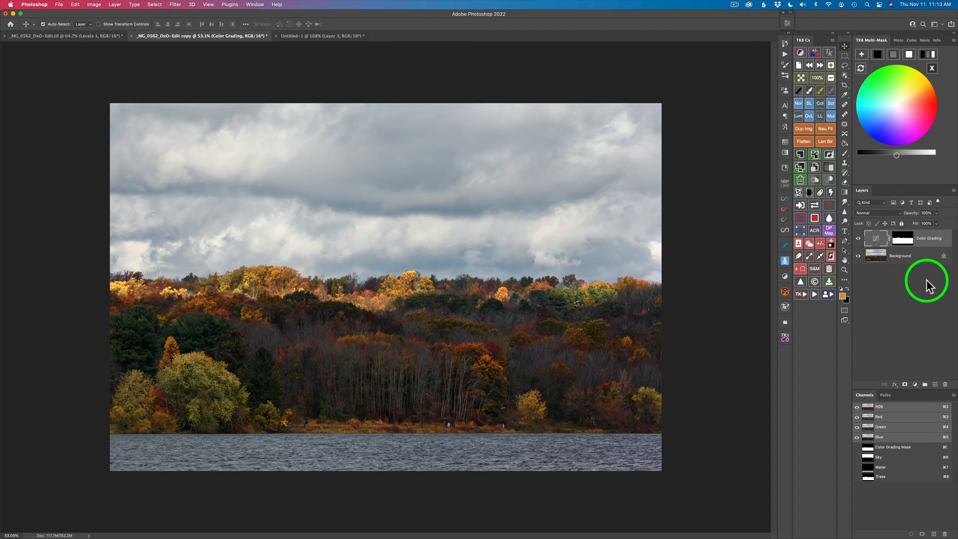
left_click(894, 55)
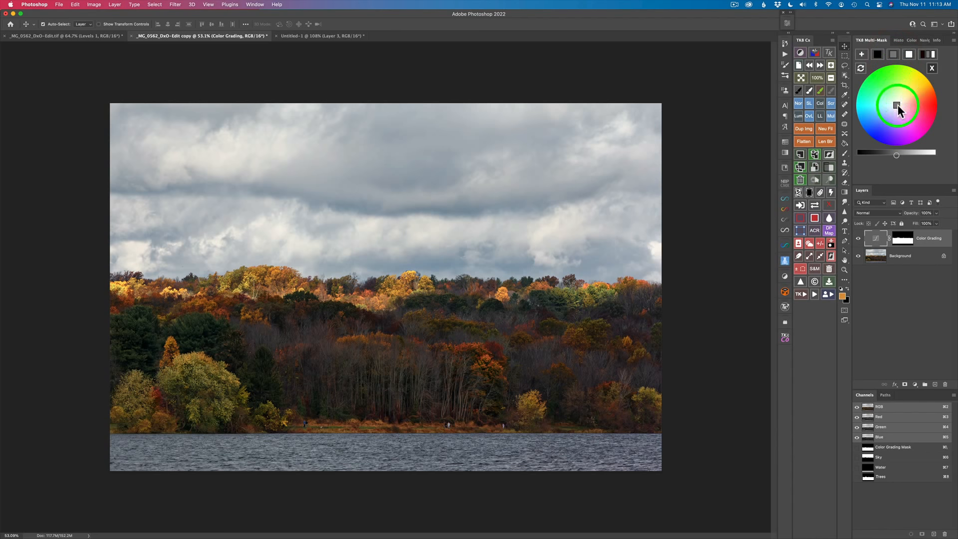
left_click(905, 155)
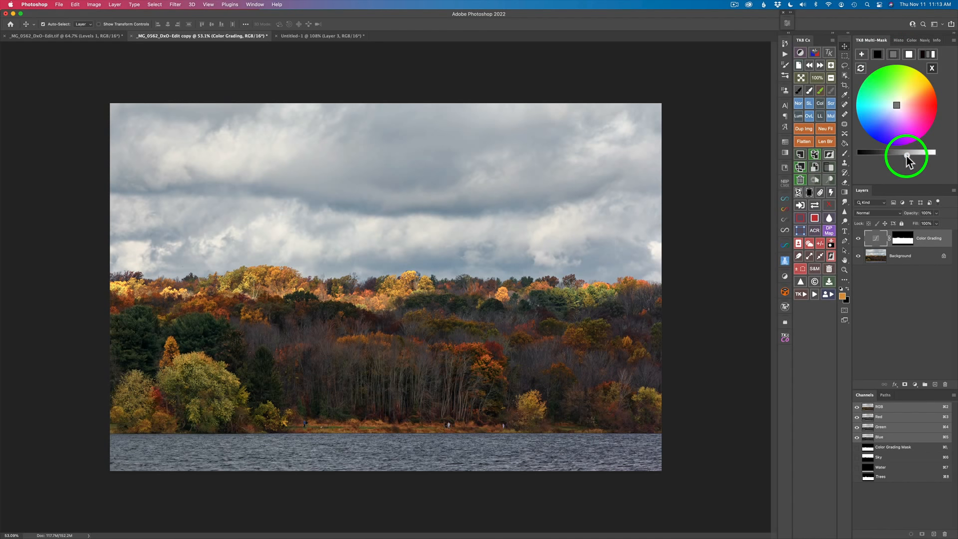
left_click(907, 155)
left_click(906, 155)
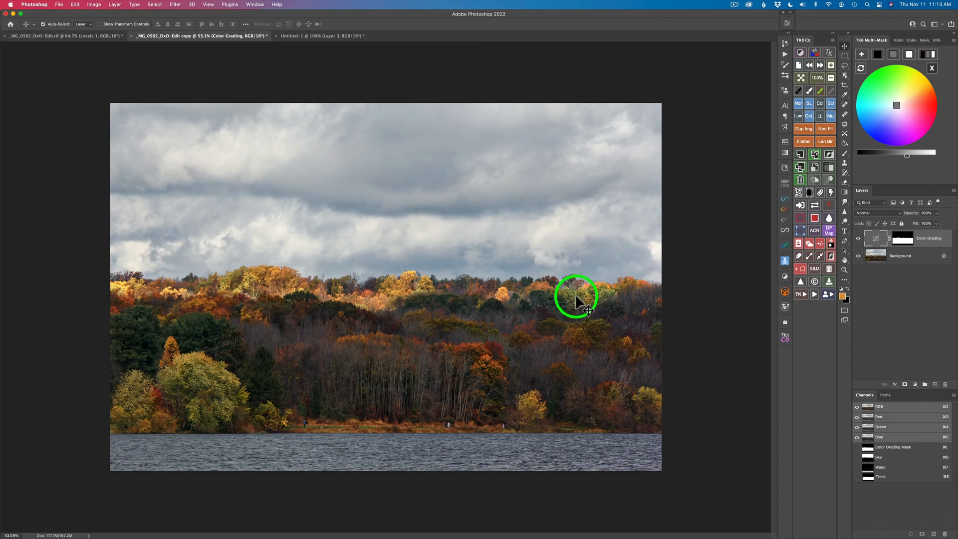
Shift the trees' midtones toward yellow-orange on the color wheel and compare the image with the Color Grading layer hidden and shown.
left_click_drag(898, 107, 898, 103)
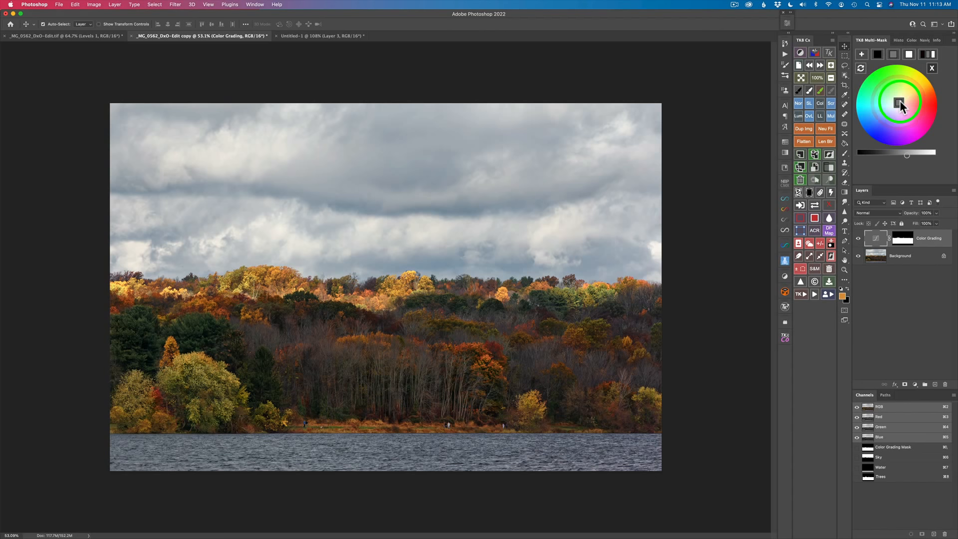
left_click_drag(902, 98, 902, 98)
left_click(858, 241)
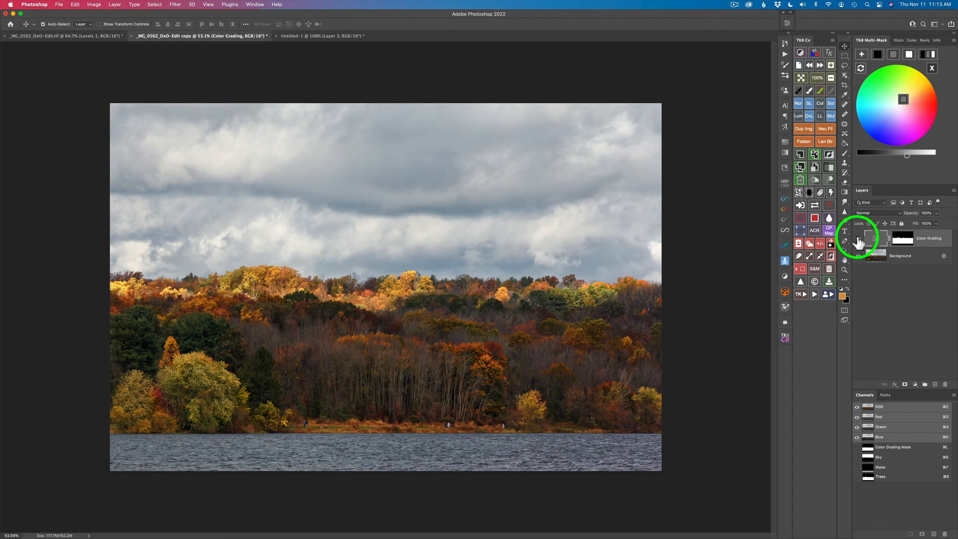
left_click(857, 240)
left_click(858, 241)
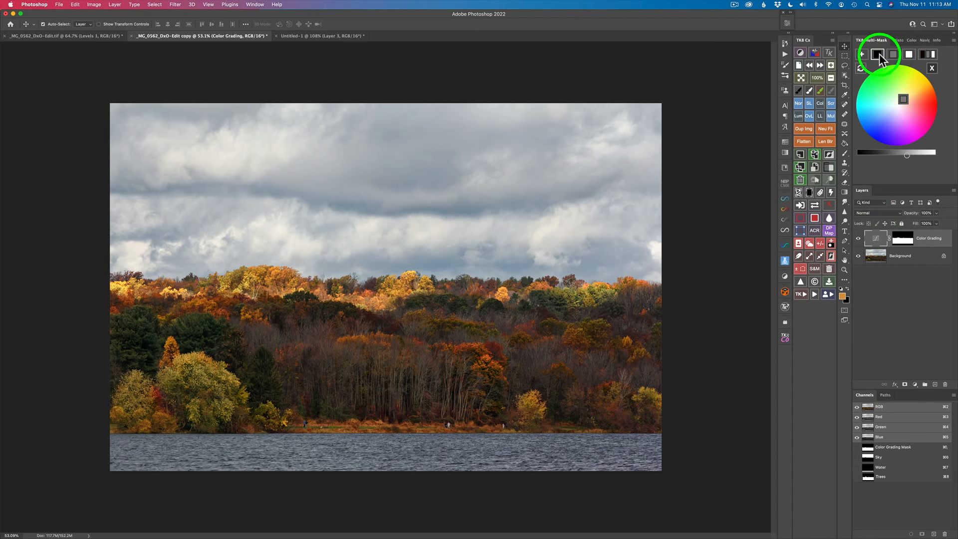
Darken the trees' shadows slightly and compare the image with the Color Grading layer hidden and shown.
left_click(878, 54)
left_click(900, 160)
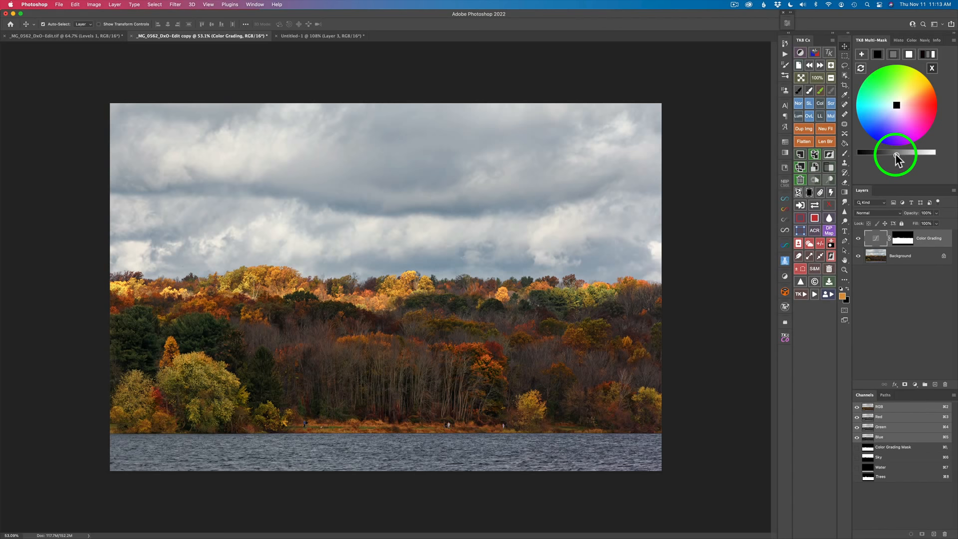
left_click_drag(896, 159, 891, 154)
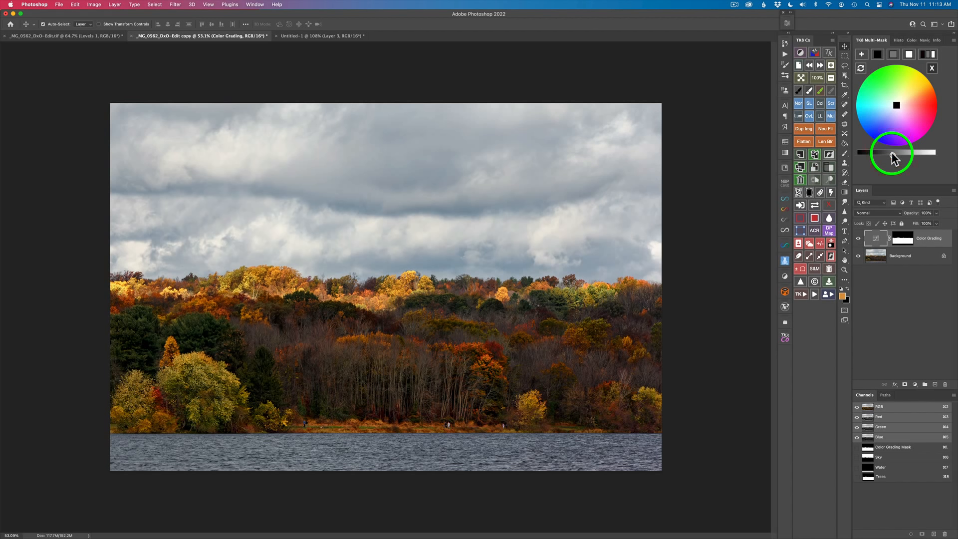
left_click(858, 239)
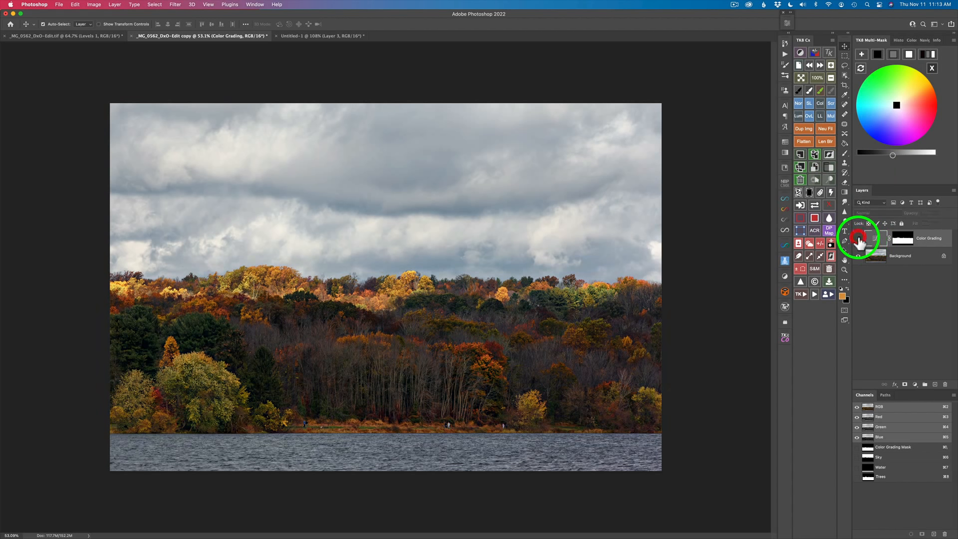
left_click(858, 239)
left_click(902, 114)
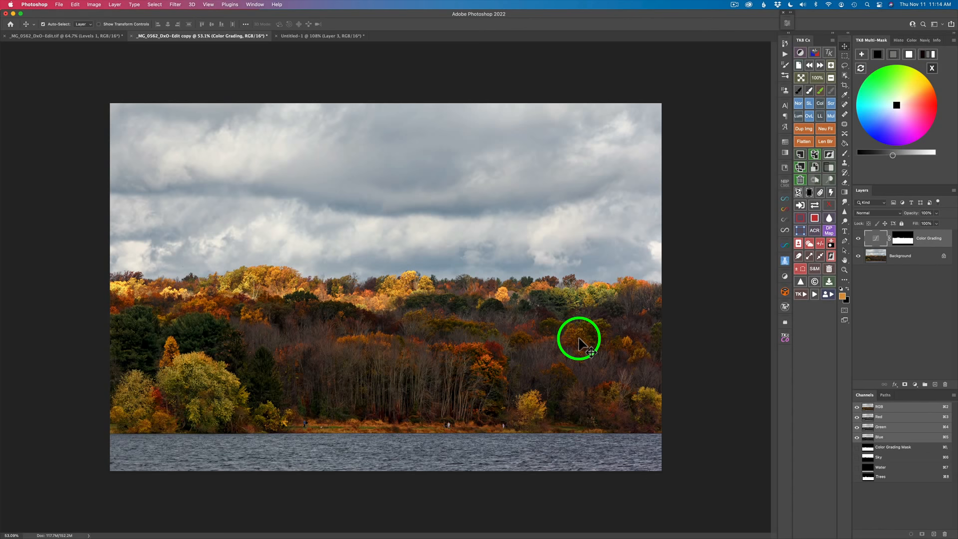
left_click(858, 240)
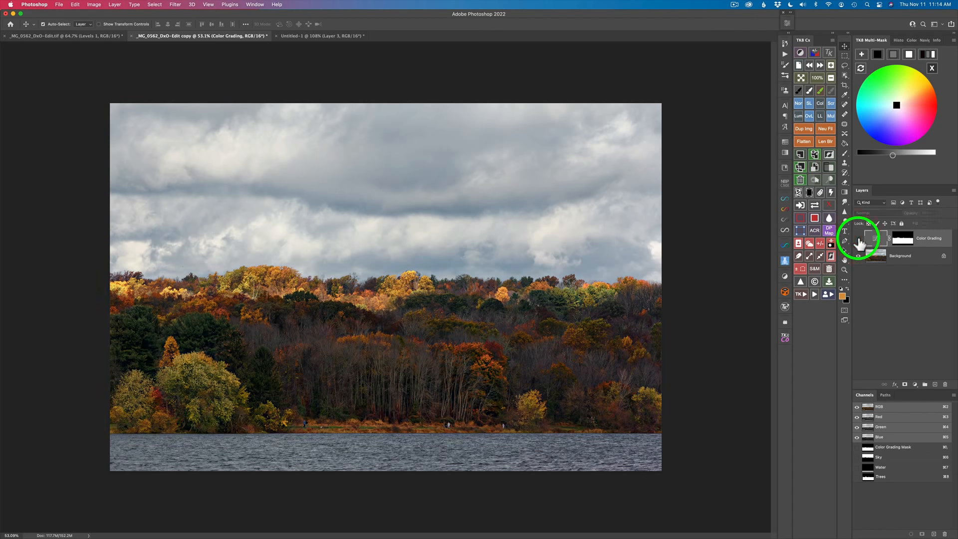
left_click(858, 239)
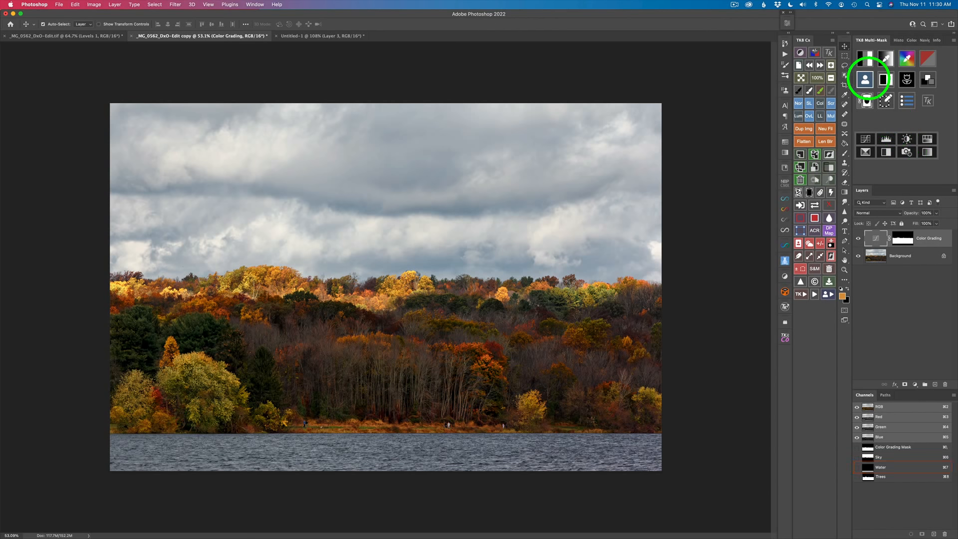
Add a Color Grading layer through the saved Water mask, with midtones darkened slightly and shifted a little toward blue.
left_click(864, 77)
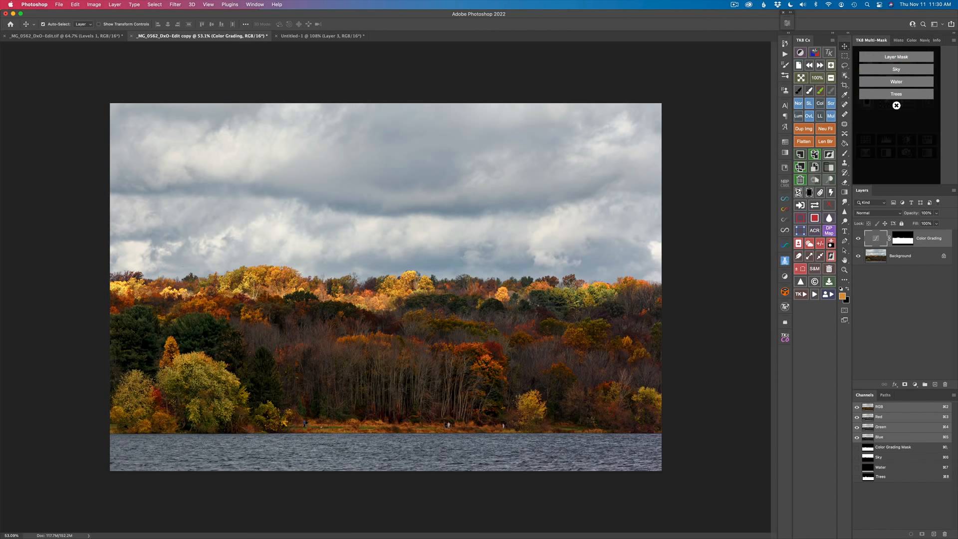
left_click(896, 81)
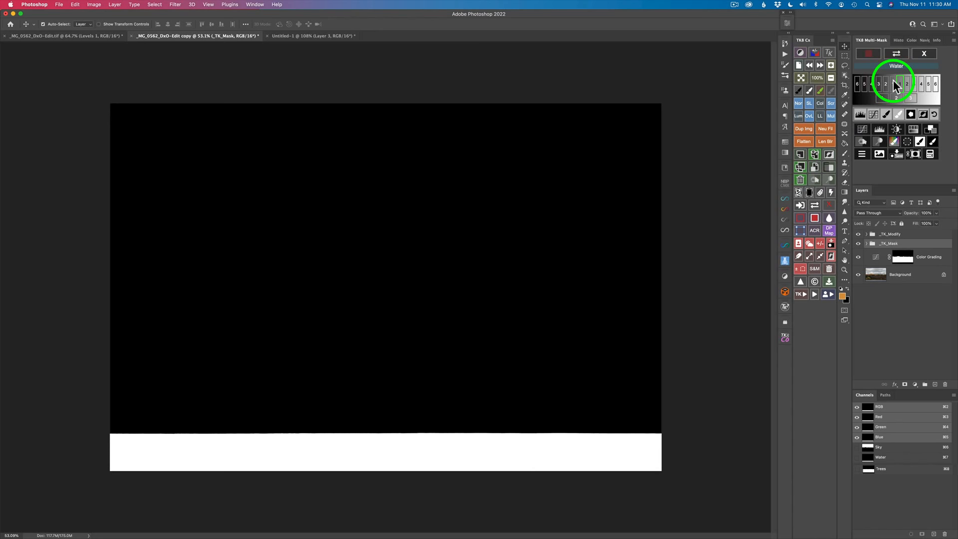
left_click(930, 131)
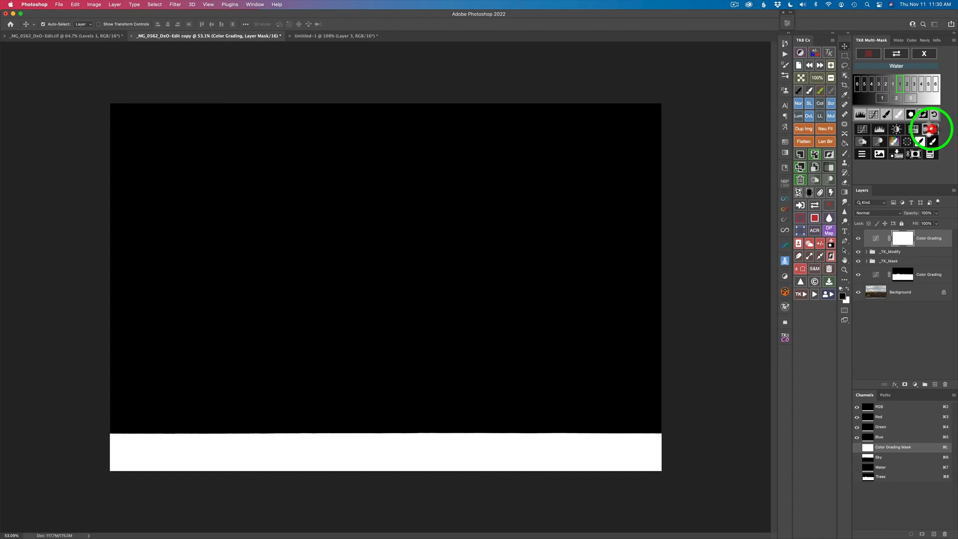
left_click(894, 53)
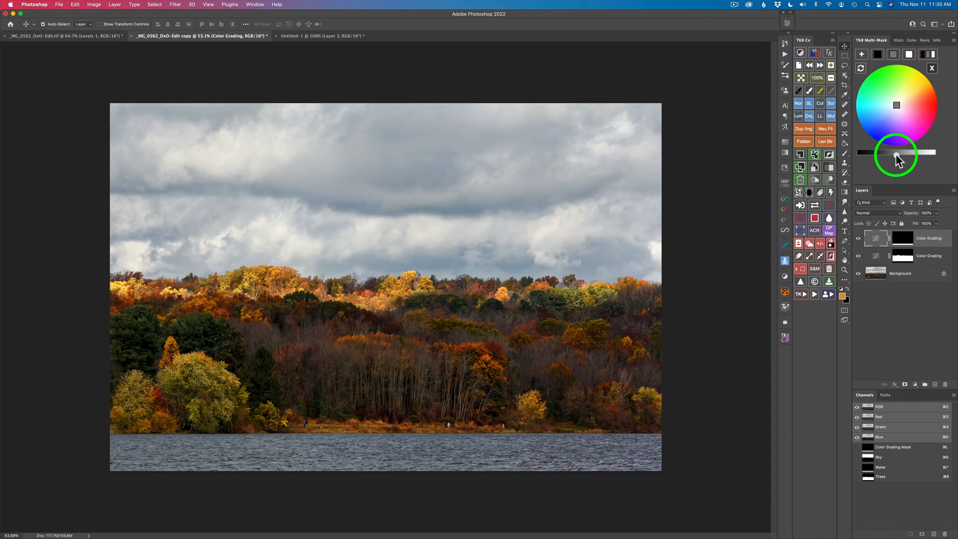
left_click_drag(895, 155, 890, 155)
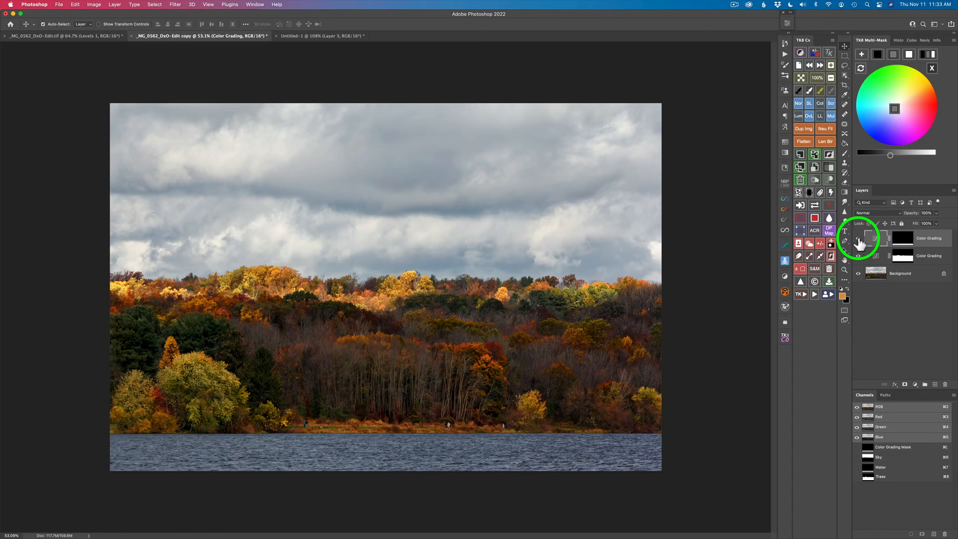
left_click(931, 69)
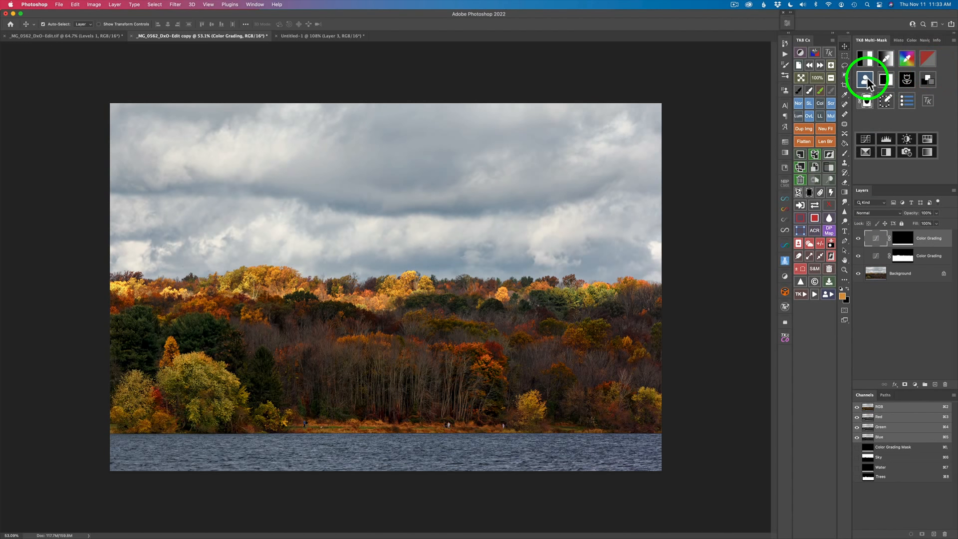
Add a Color Grading layer through the saved Sky mask and darken the sky's midtones moderately.
left_click(866, 79)
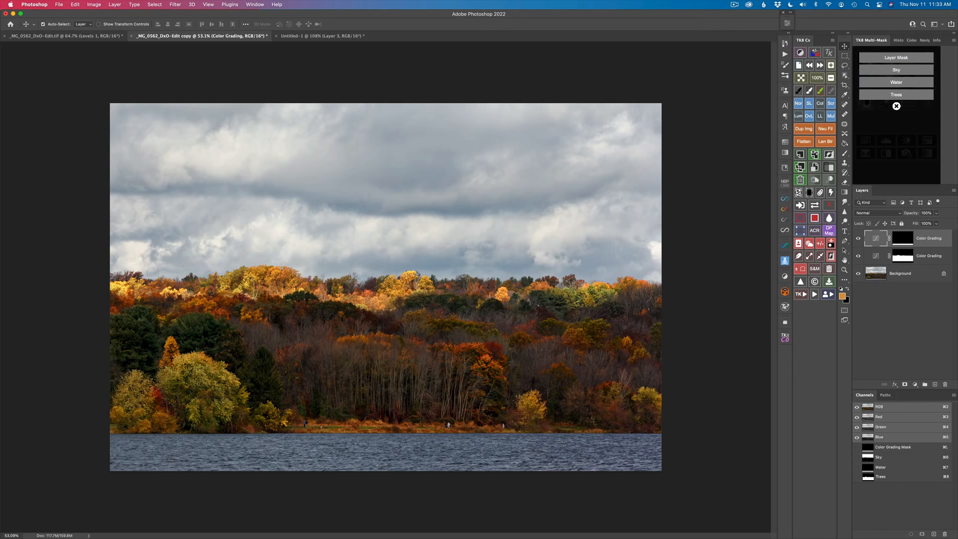
left_click(901, 69)
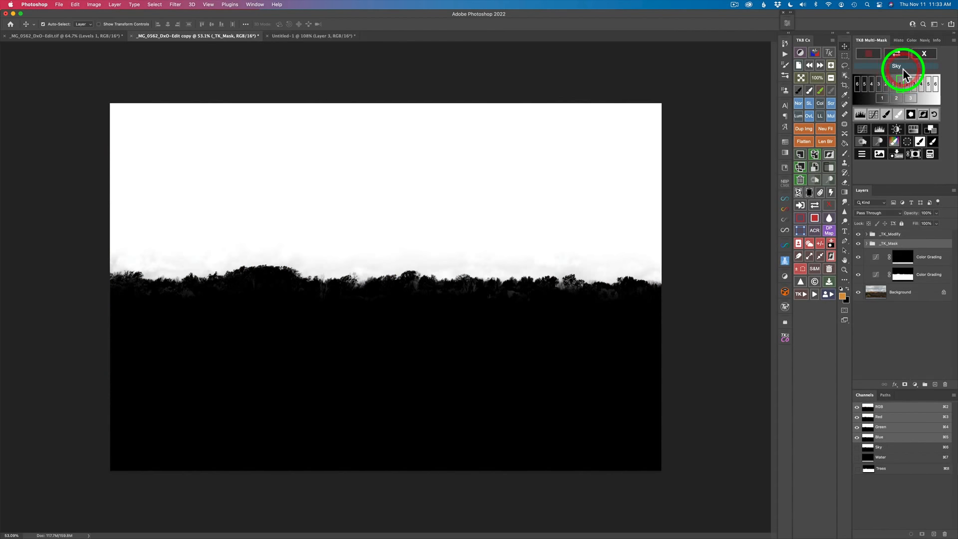
left_click(931, 129)
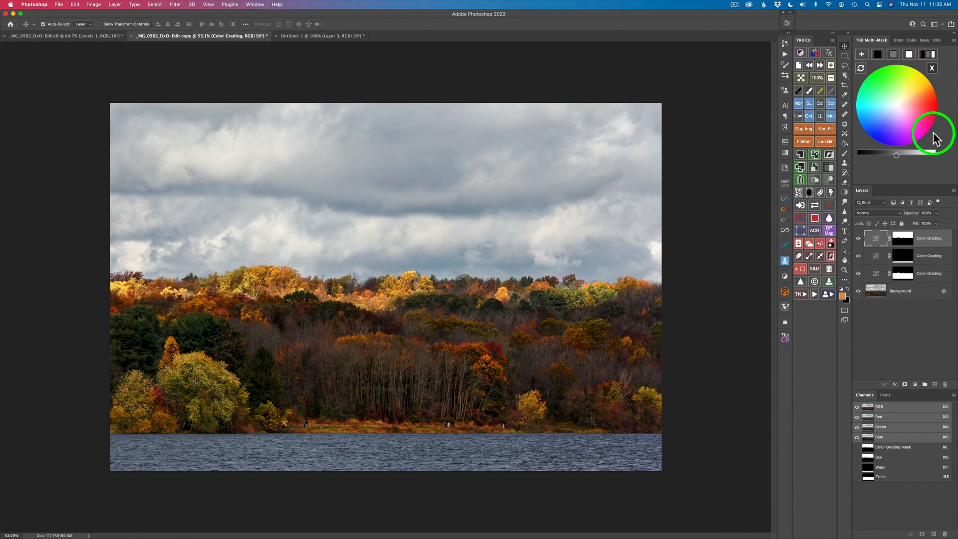
left_click(895, 53)
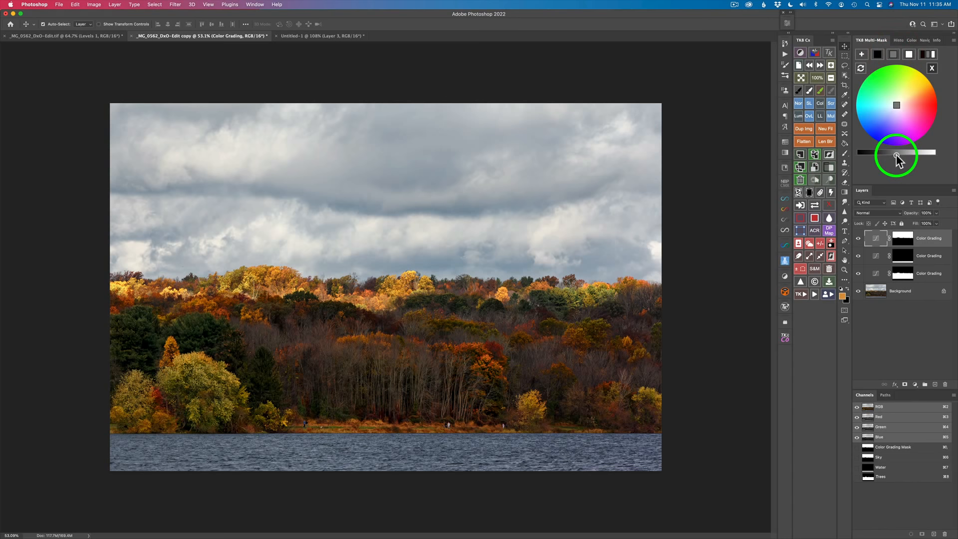
left_click_drag(892, 155, 887, 155)
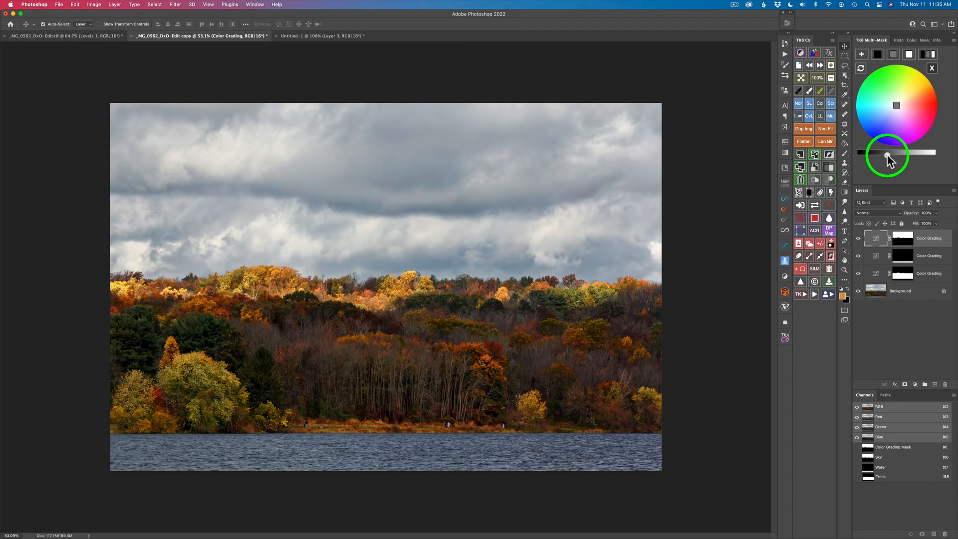
left_click(887, 154)
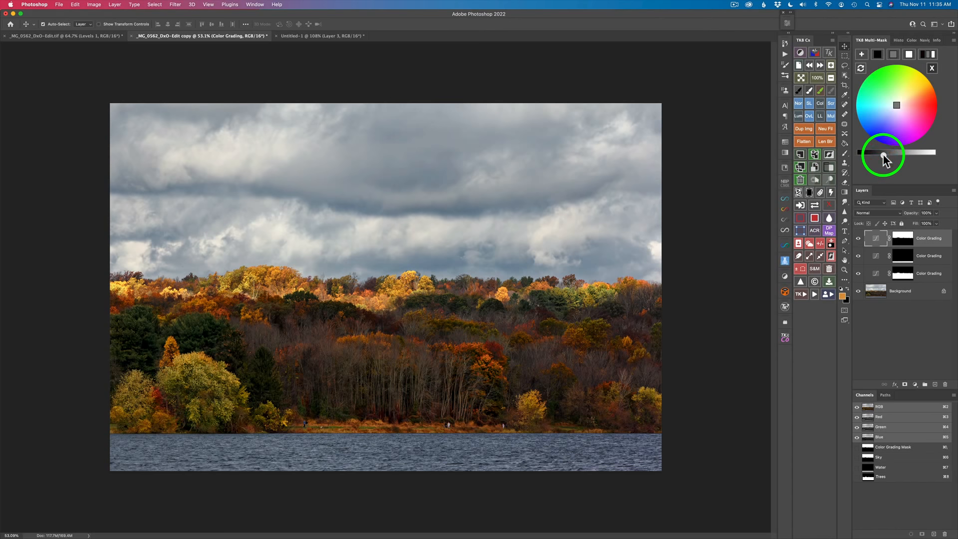
left_click(882, 155)
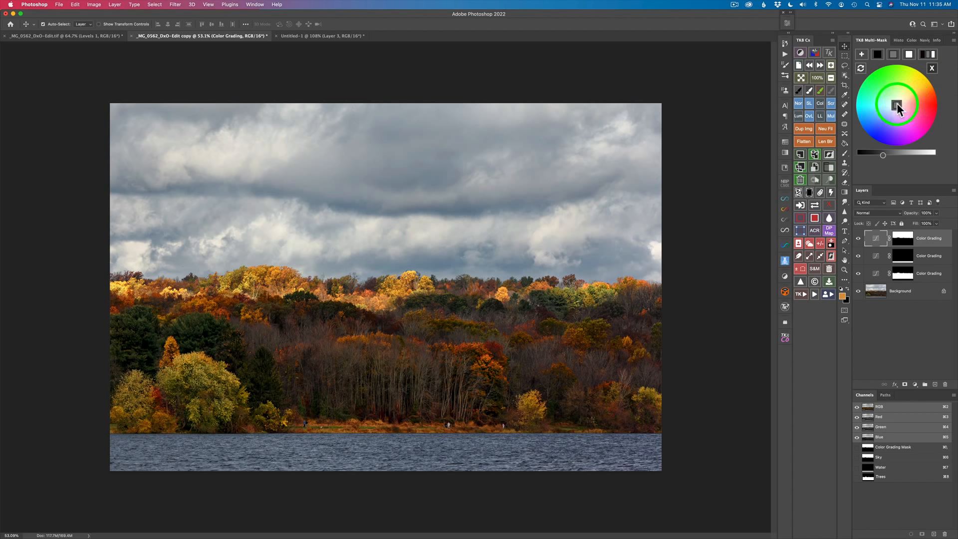
Shift the sky's midtones slightly toward yellow-orange on the color wheel and compare the image with that layer hidden and shown.
left_click(897, 101)
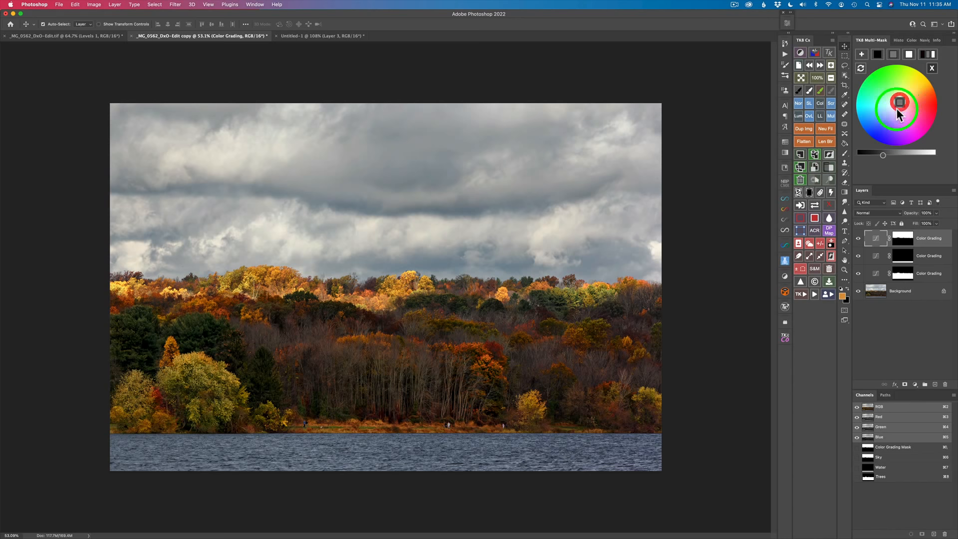
left_click(858, 239)
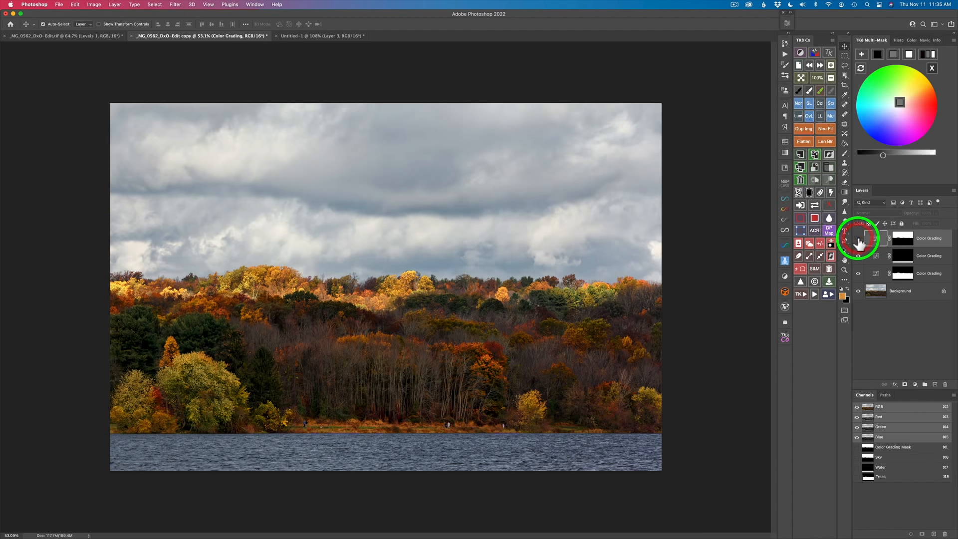
left_click(858, 240)
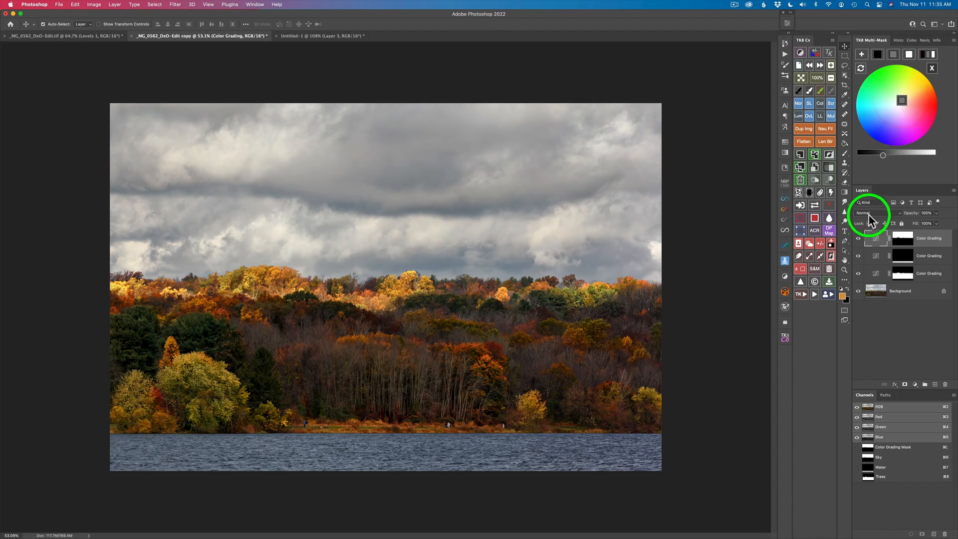
left_click(857, 239)
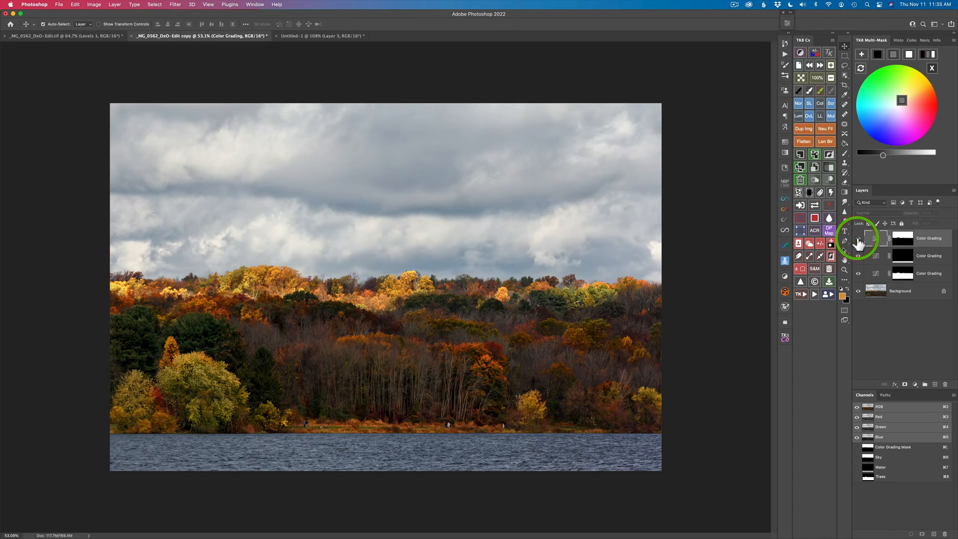
left_click(858, 238)
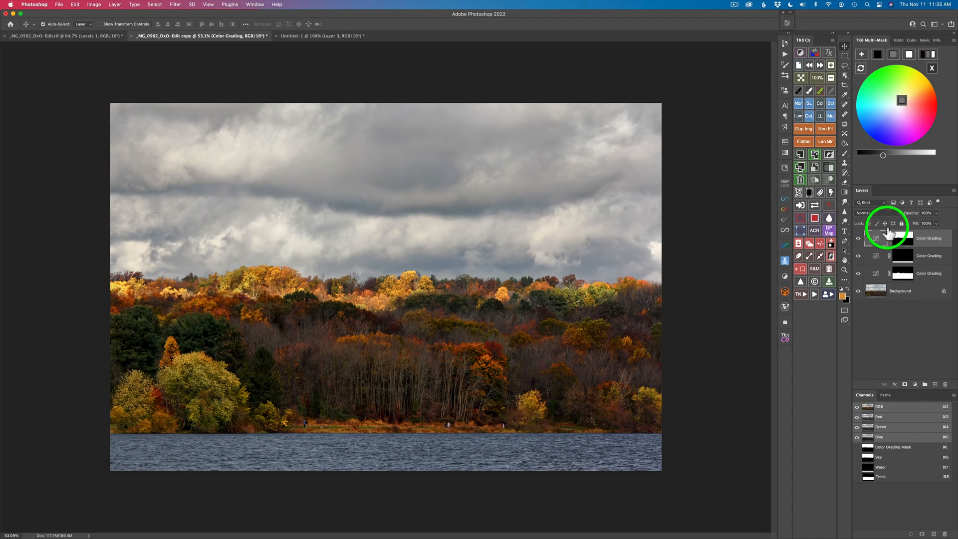
Darken the sky's highlights slightly and compare the image with the sky's Color Grading layer hidden and shown.
left_click(908, 53)
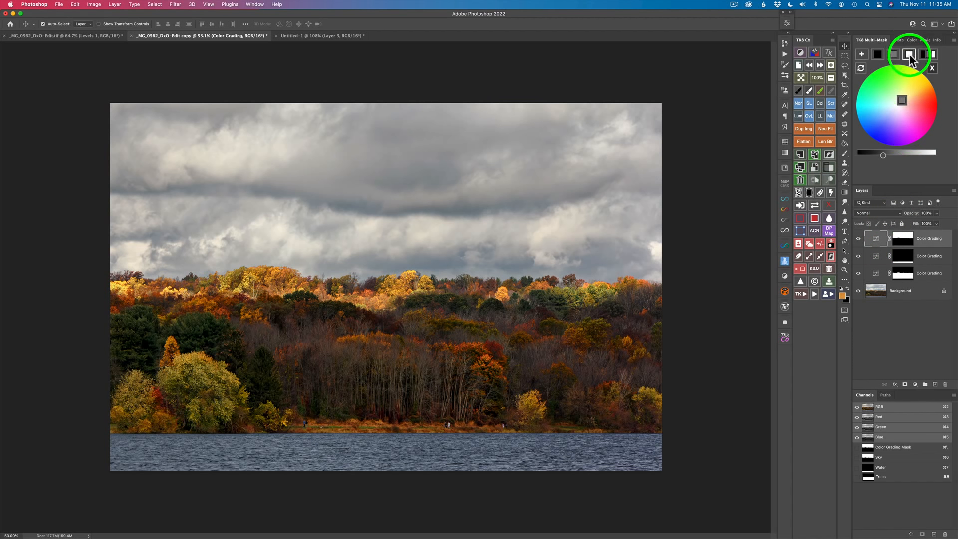
left_click(909, 56)
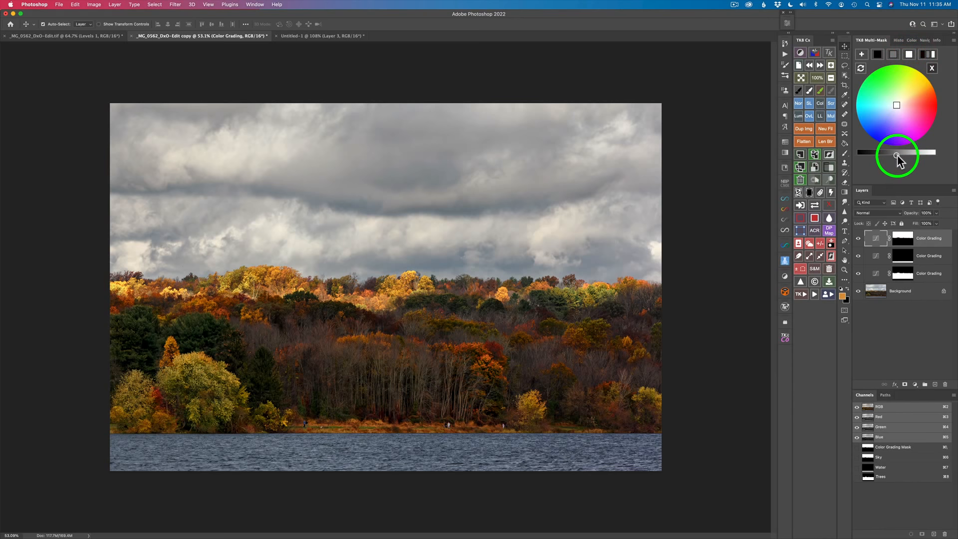
left_click_drag(897, 155, 888, 156)
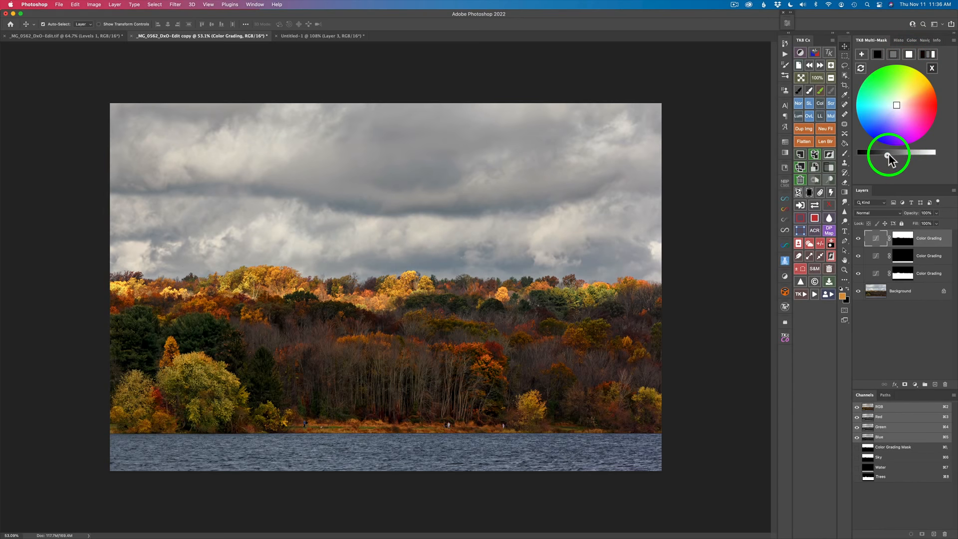
left_click_drag(890, 158, 889, 155)
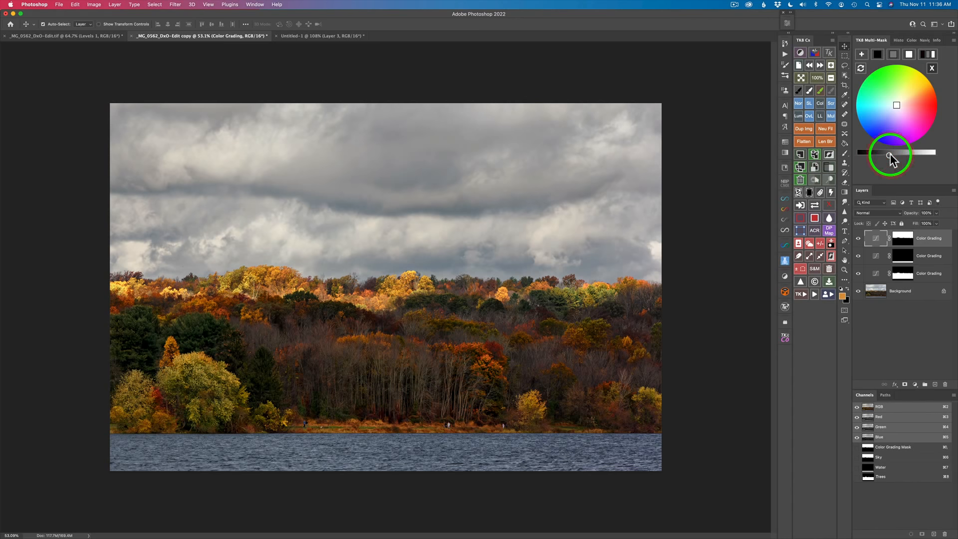
left_click(858, 239)
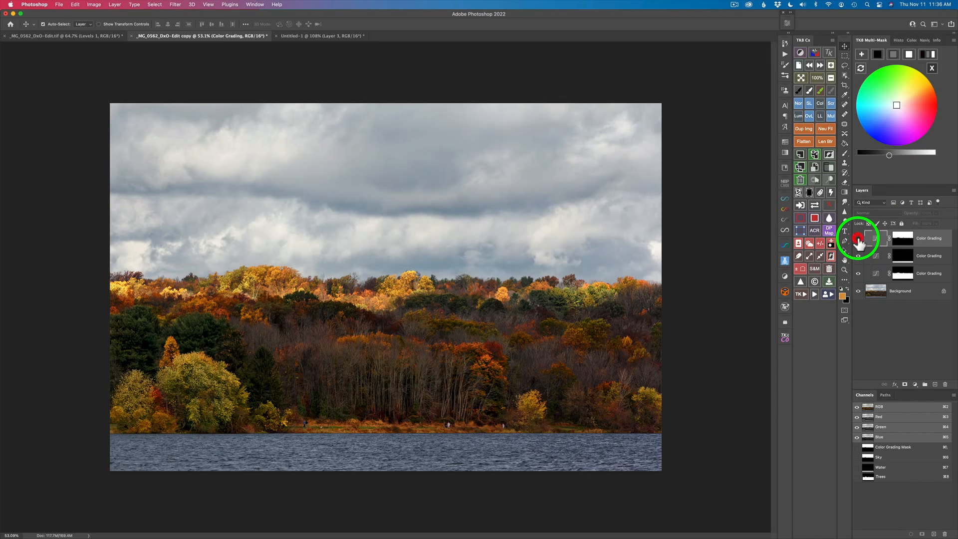
left_click(857, 239)
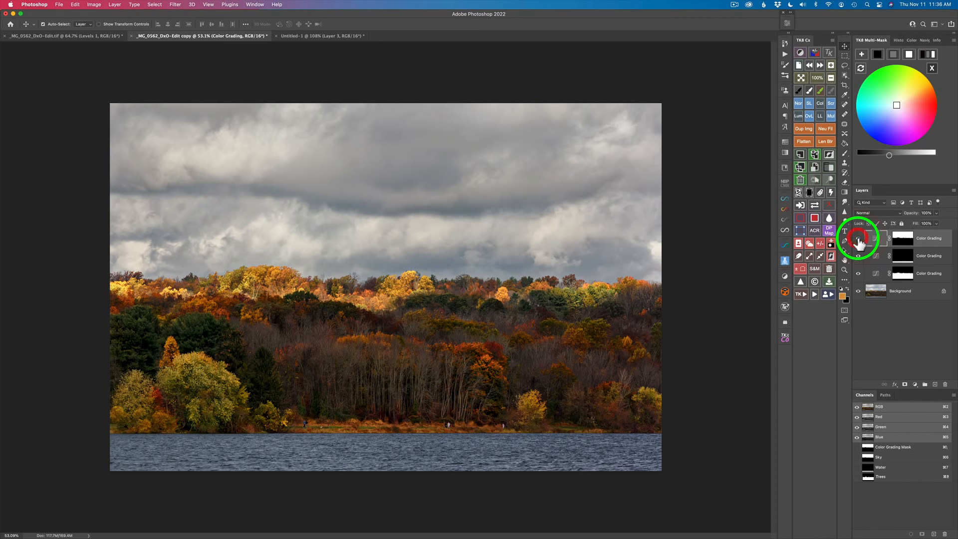
Compare the Background layer alone with the full result of all three Color Grading layers.
left_click(858, 291, "alt")
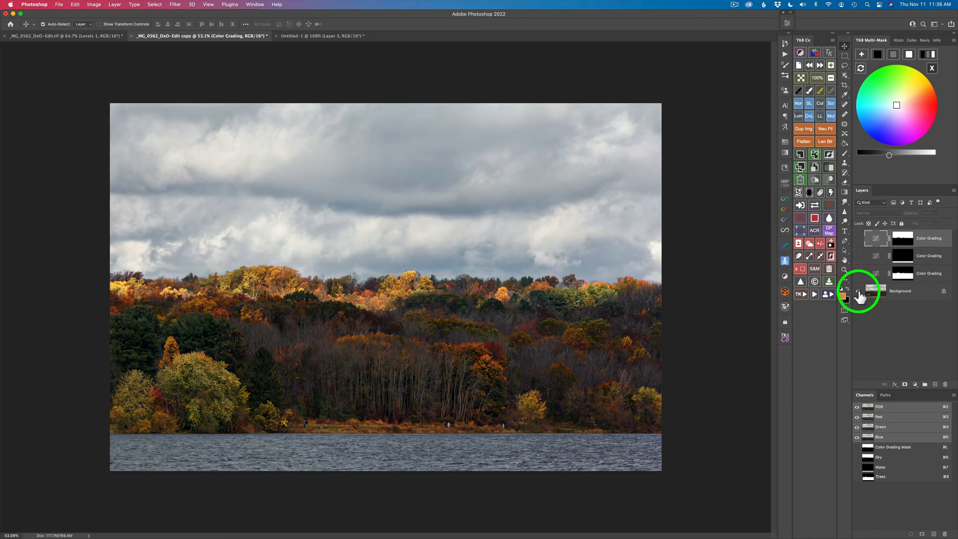
left_click(858, 291, "alt")
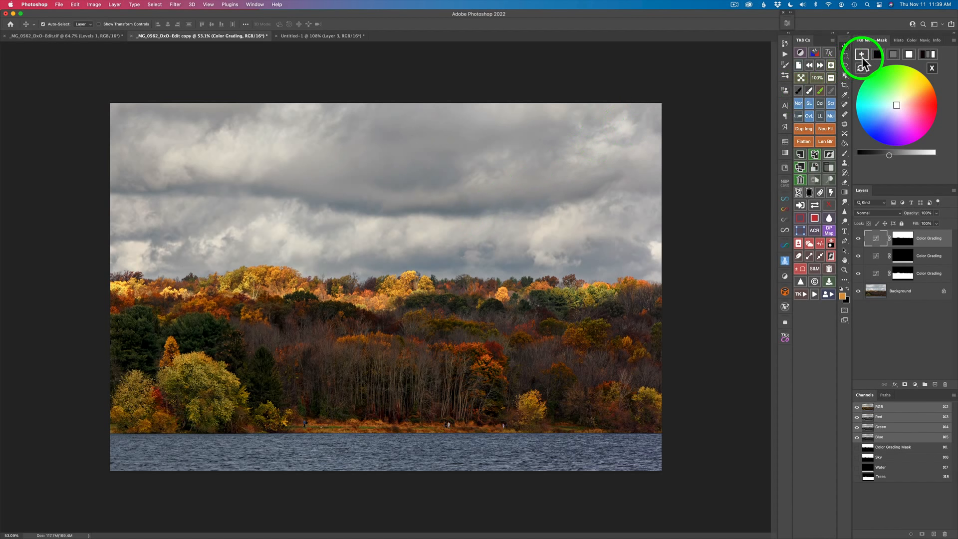
left_click(801, 78)
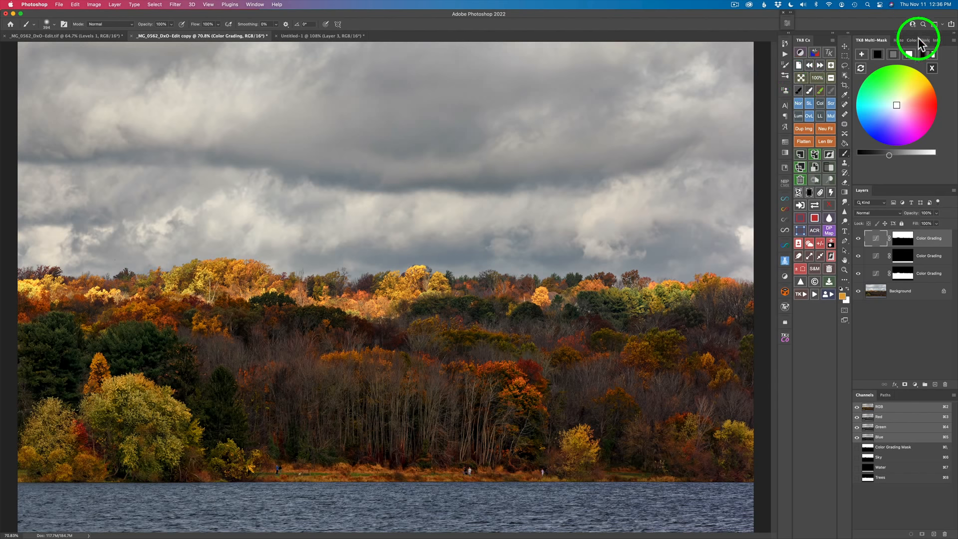
Create a TK8 color mask from the orange sampled in the sunlit treetops and brighten the mask.
left_click(932, 68)
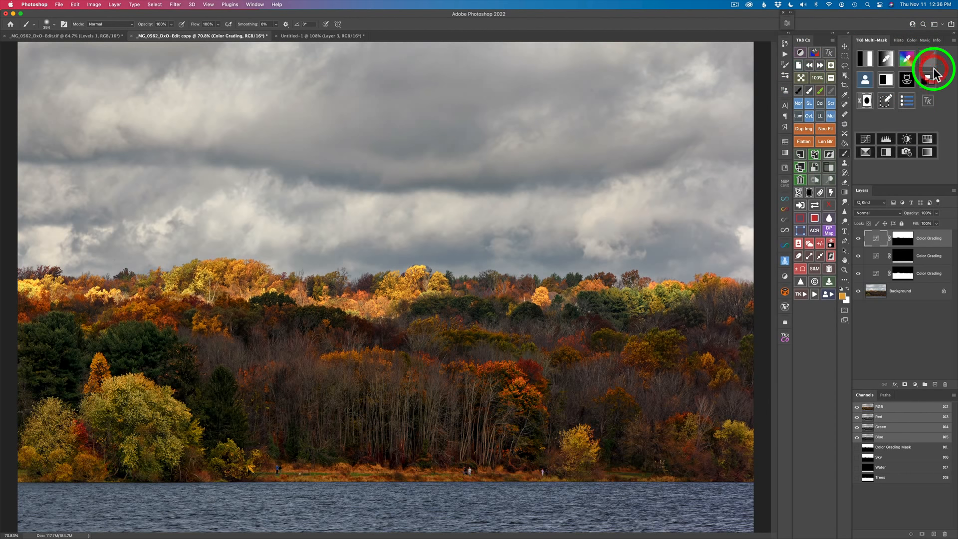
left_click(907, 59)
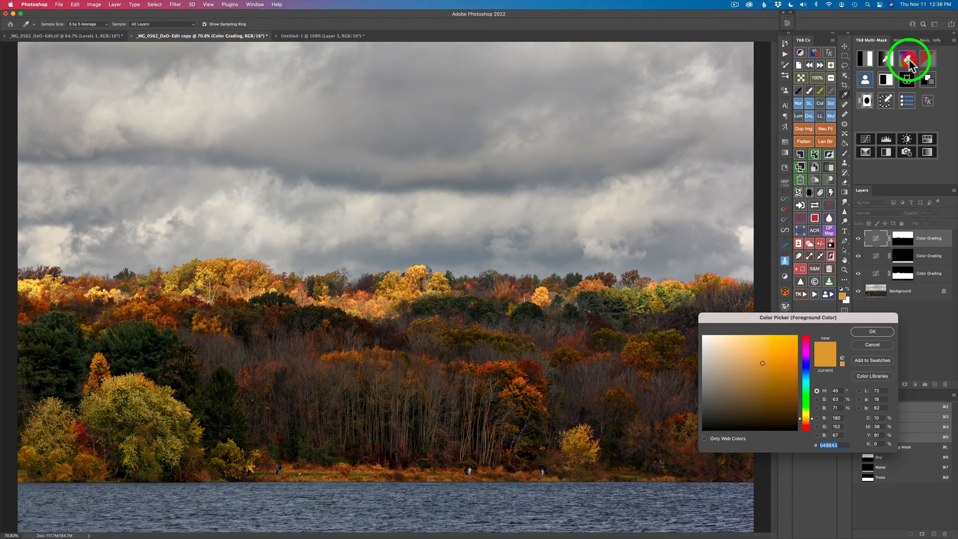
left_click(411, 283)
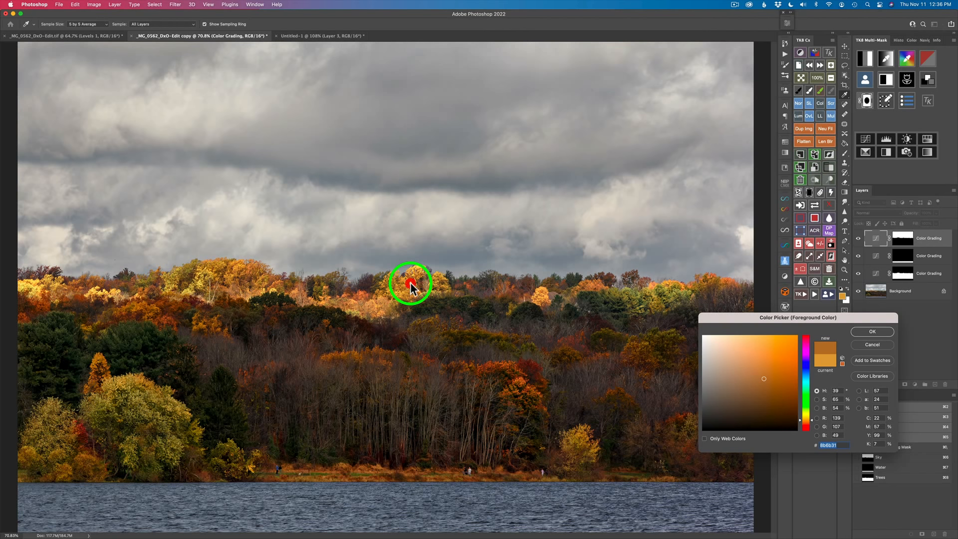
left_click(872, 331)
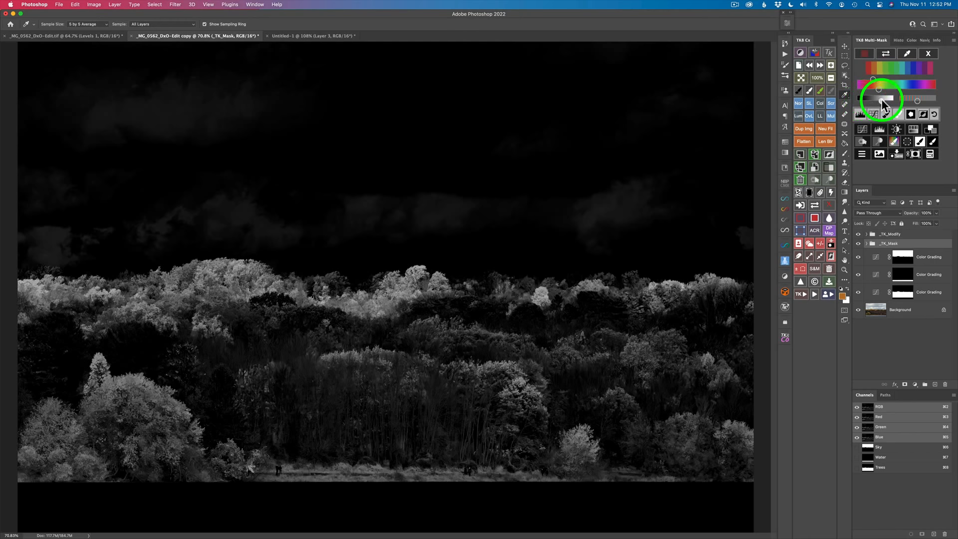
left_click(881, 99)
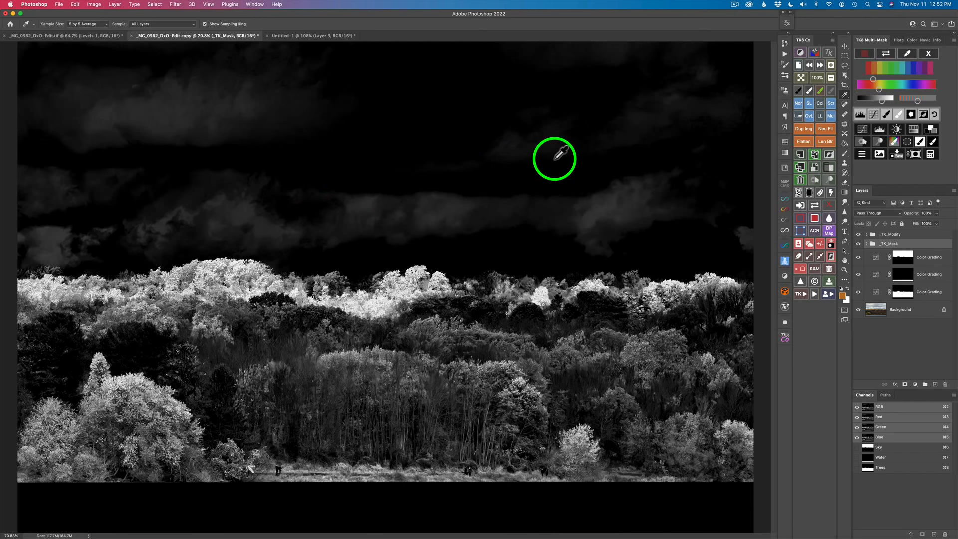
Paint the sky area of the mask black to remove the gray cloud tones.
left_click(885, 114)
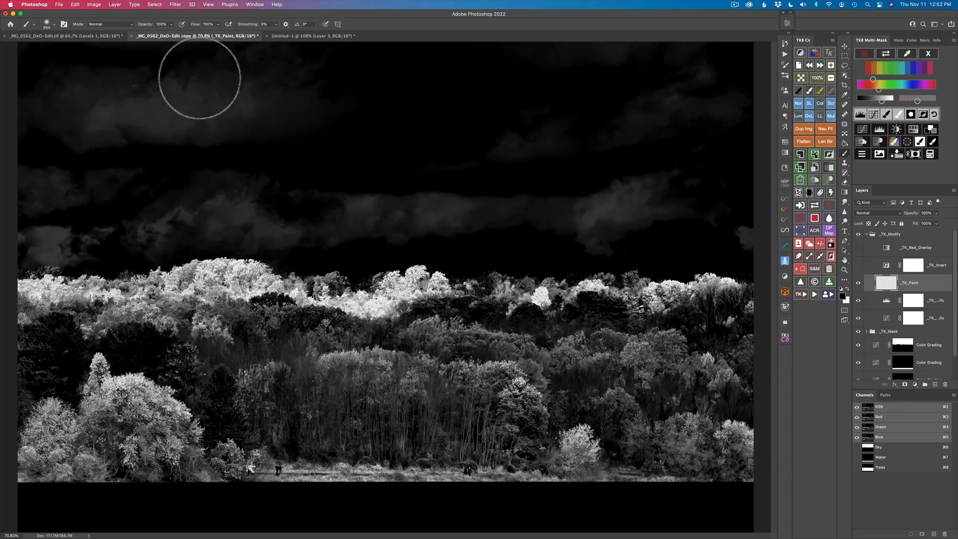
mouse_move(198, 78)
left_mouse_down()
mouse_move(80, 95)
mouse_move(222, 76)
mouse_move(136, 76)
mouse_move(21, 103)
mouse_move(275, 100)
mouse_move(45, 134)
mouse_move(28, 63)
mouse_move(151, 71)
mouse_move(38, 164)
mouse_move(31, 235)
mouse_move(56, 242)
mouse_move(235, 217)
mouse_move(287, 228)
mouse_move(270, 218)
mouse_move(46, 198)
mouse_move(210, 175)
mouse_move(271, 143)
mouse_move(252, 54)
mouse_move(434, 95)
mouse_move(285, 209)
mouse_move(404, 214)
mouse_move(381, 214)
mouse_move(505, 202)
mouse_move(411, 205)
mouse_move(630, 208)
mouse_move(536, 214)
mouse_move(754, 233)
mouse_move(714, 206)
mouse_move(534, 173)
mouse_move(675, 144)
mouse_move(459, 130)
mouse_move(739, 82)
mouse_move(554, 69)
mouse_move(682, 53)
mouse_move(745, 153)
mouse_move(751, 209)
left_mouse_up()
left_click(880, 126)
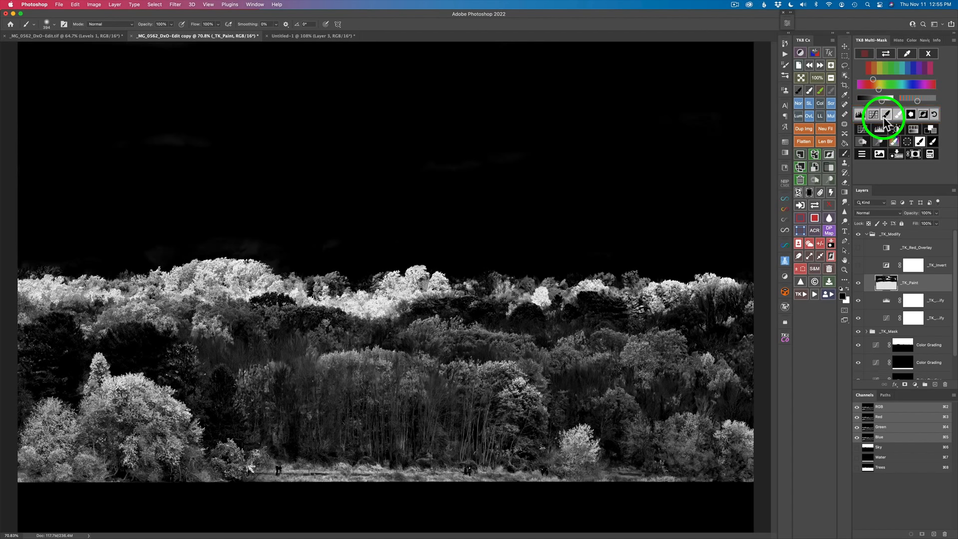
Save the finished color mask as a channel named "Tree Highlights".
left_click(899, 153)
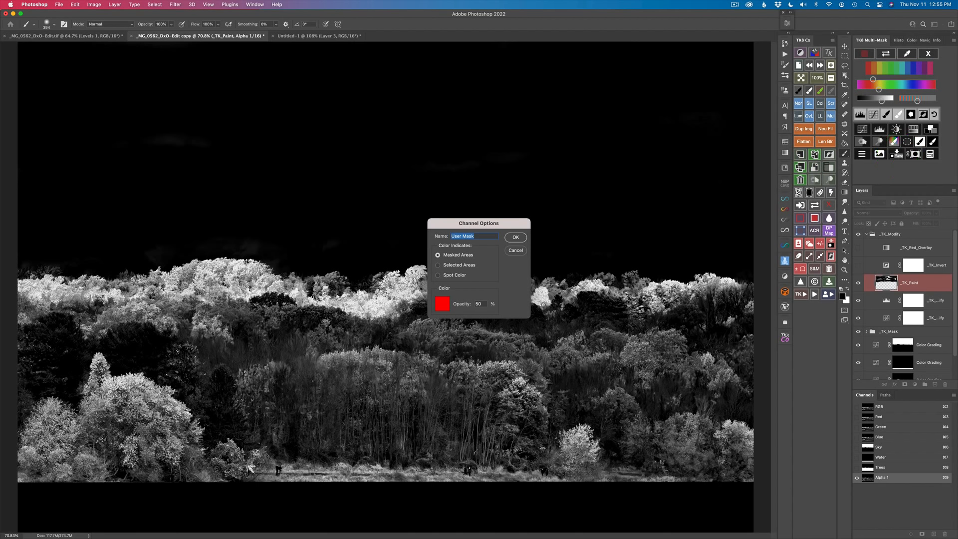
type("Tree Highlights")
left_click(515, 237)
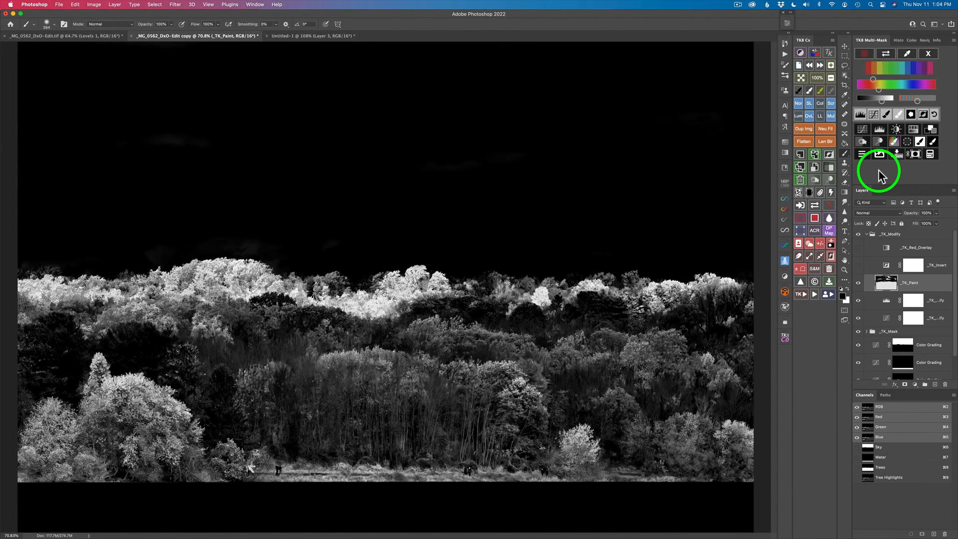
Add a Hue/Saturation layer through the tree highlights mask with Saturation +34 and Lightness +12.
left_click(915, 130)
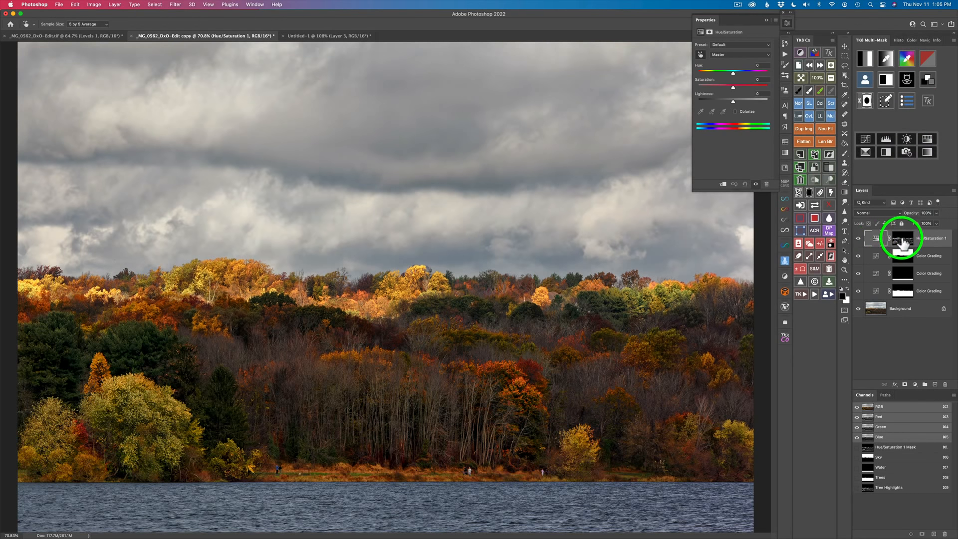
mouse_move(733, 85)
left_mouse_down()
mouse_move(759, 86)
mouse_move(746, 87)
left_mouse_up()
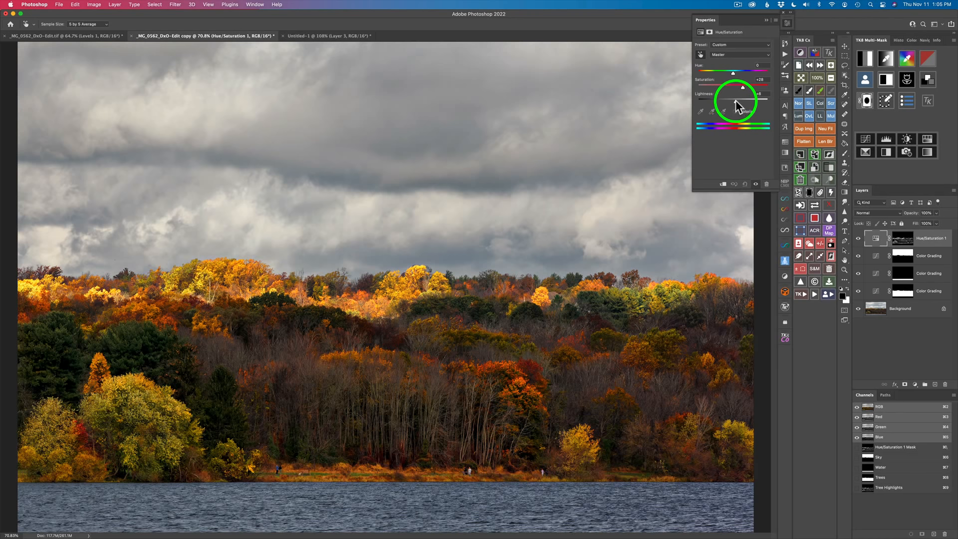
left_click_drag(737, 101, 737, 101)
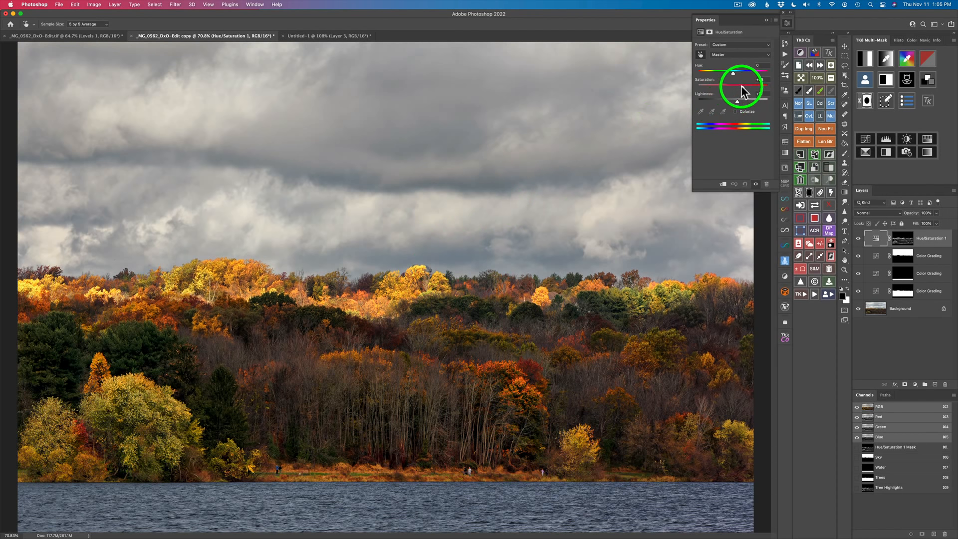
left_click_drag(742, 86, 744, 86)
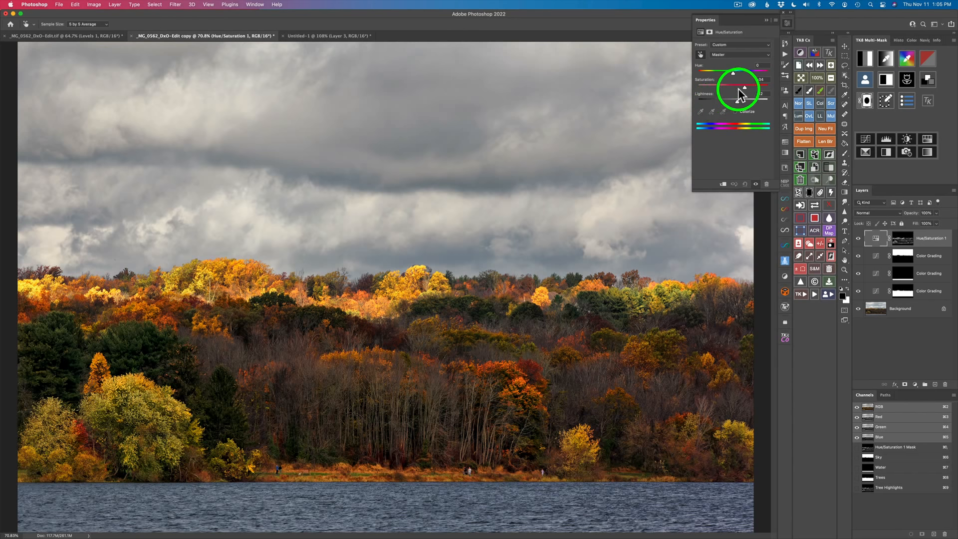
Compare the image with the Hue/Saturation layer hidden and shown.
left_click(858, 239)
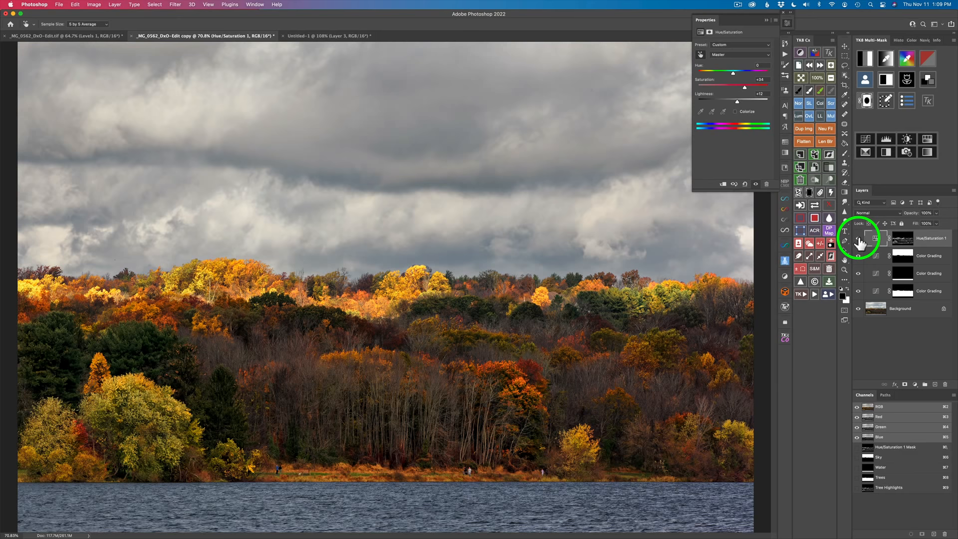
left_click(858, 238)
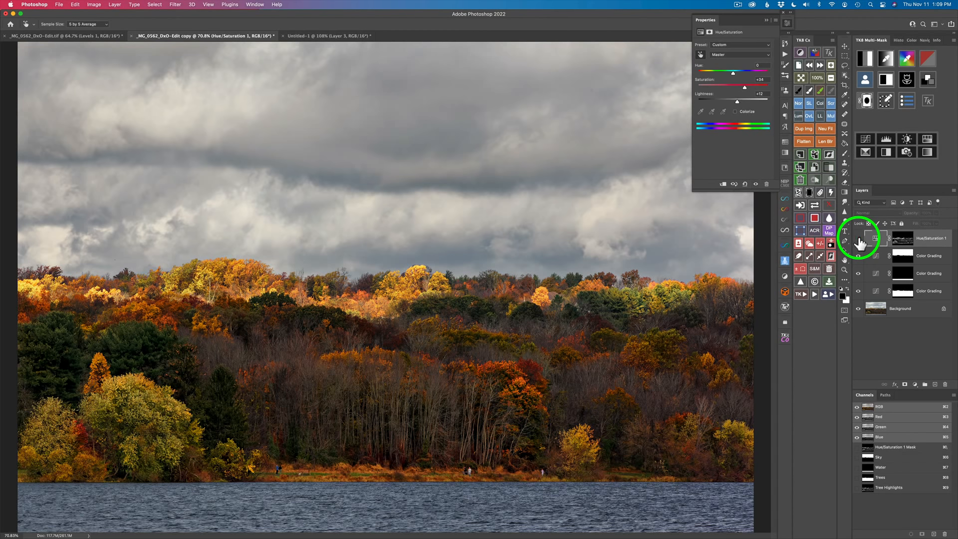
left_click(858, 238)
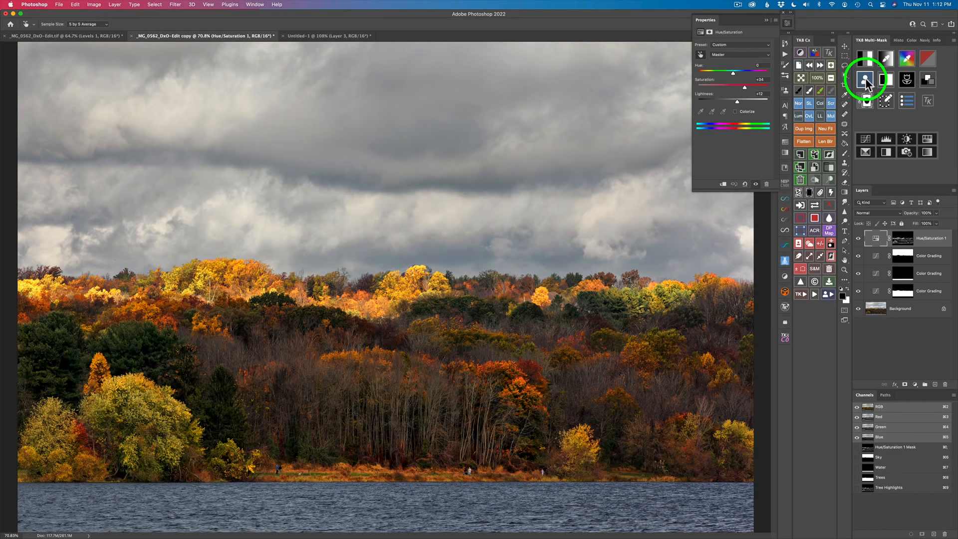
Load the saved Tree Highlights mask and add a white-paint Dodge layer with it as active selection, hiding the selection edges.
left_click(865, 83)
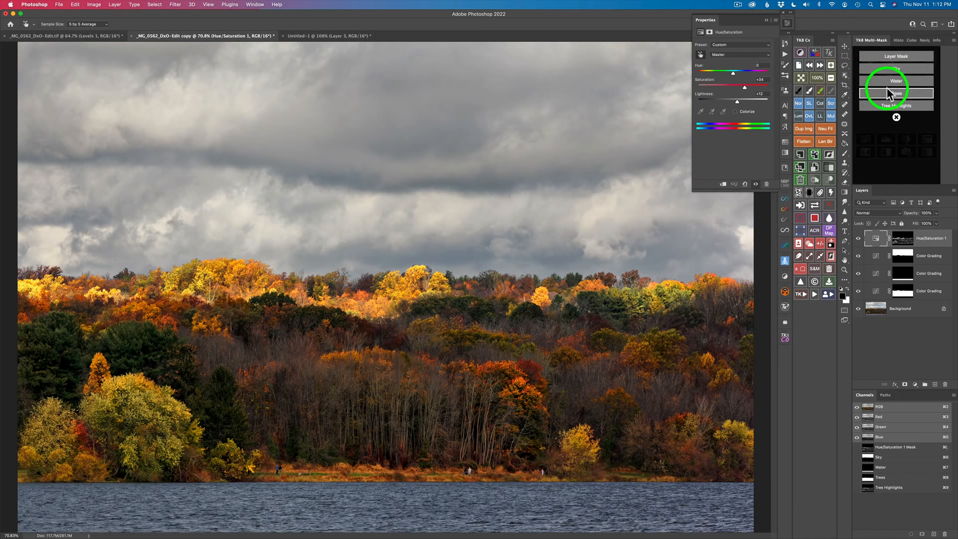
left_click(893, 106)
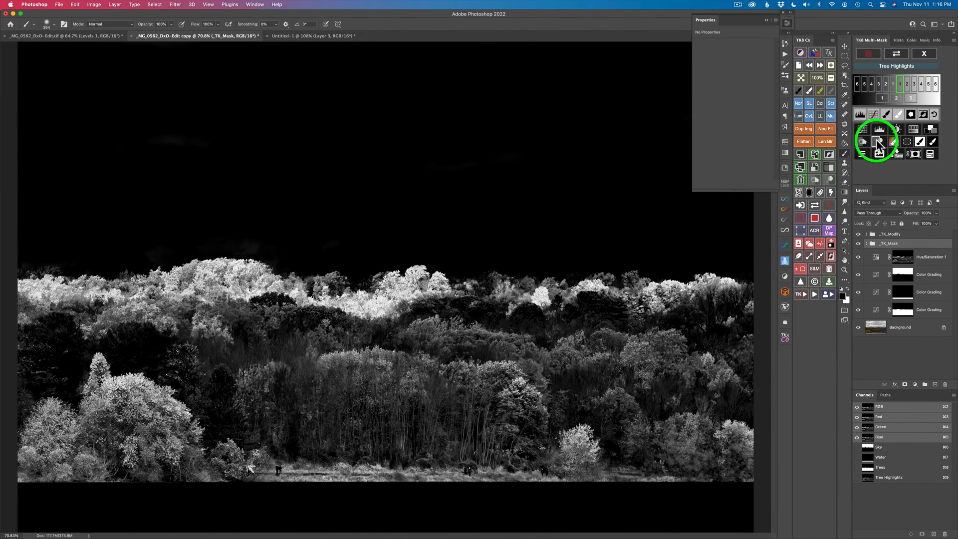
left_click(876, 139)
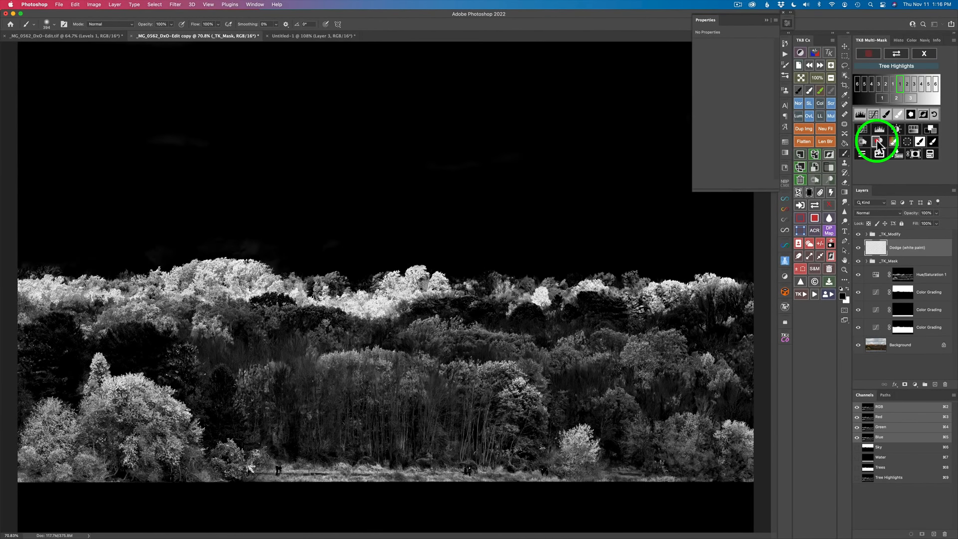
key("super+h")
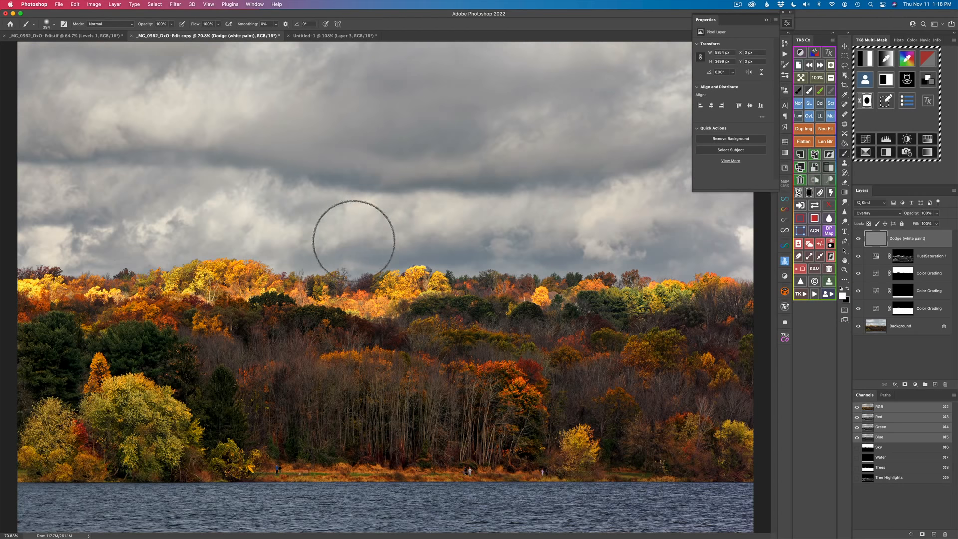
Dodge the autumn trees across the right half and center of the woods with a smaller white brush at 30% opacity.
mouse_move(352, 240)
left_mouse_down()
mouse_move(317, 234)
mouse_move(325, 214)
mouse_move(304, 218)
left_mouse_up()
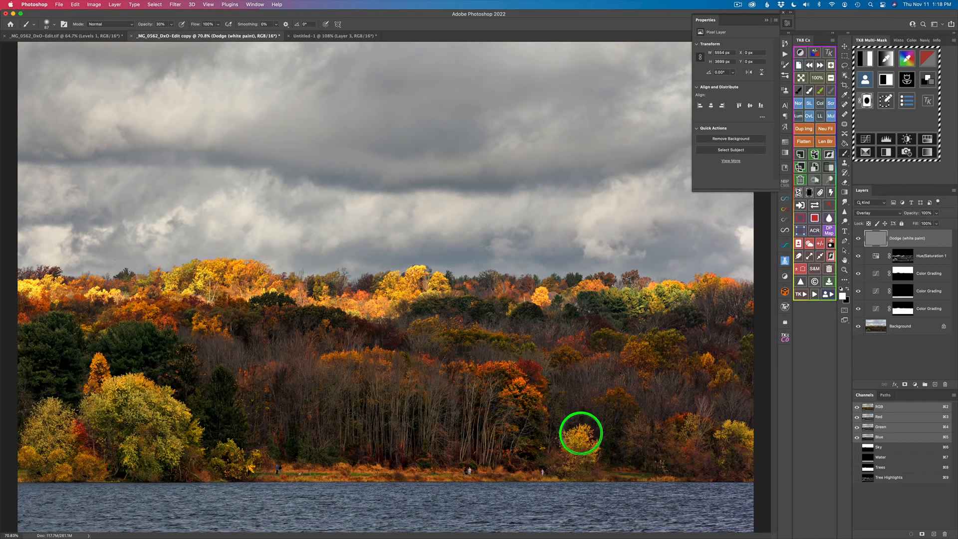
mouse_move(579, 431)
left_mouse_down()
mouse_move(592, 453)
mouse_move(577, 426)
left_mouse_up()
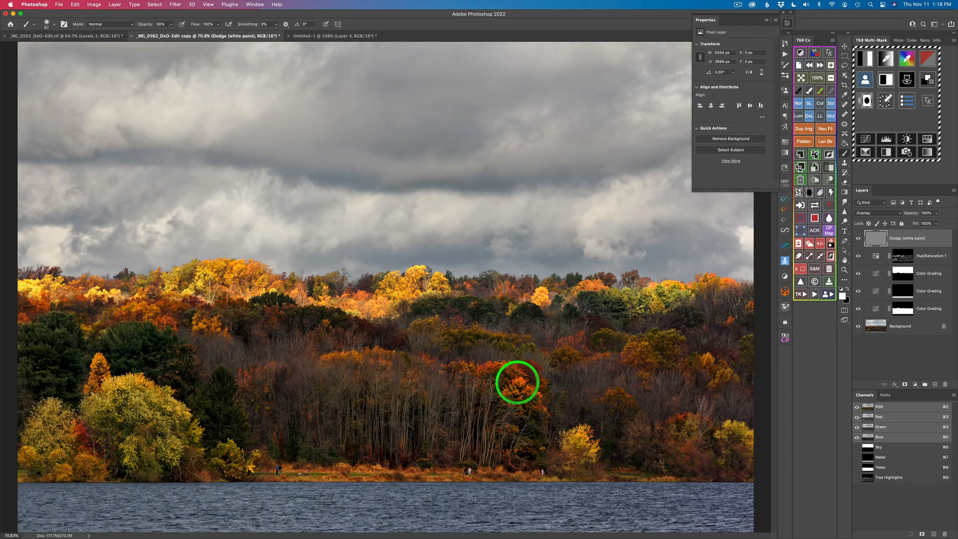
mouse_move(517, 382)
left_mouse_down()
mouse_move(534, 400)
mouse_move(504, 391)
mouse_move(510, 406)
mouse_move(521, 406)
mouse_move(511, 368)
mouse_move(542, 370)
mouse_move(532, 367)
mouse_move(545, 385)
left_mouse_up()
mouse_move(609, 391)
left_mouse_down()
mouse_move(697, 418)
mouse_move(715, 436)
mouse_move(734, 423)
mouse_move(749, 439)
mouse_move(730, 455)
mouse_move(683, 451)
left_mouse_up()
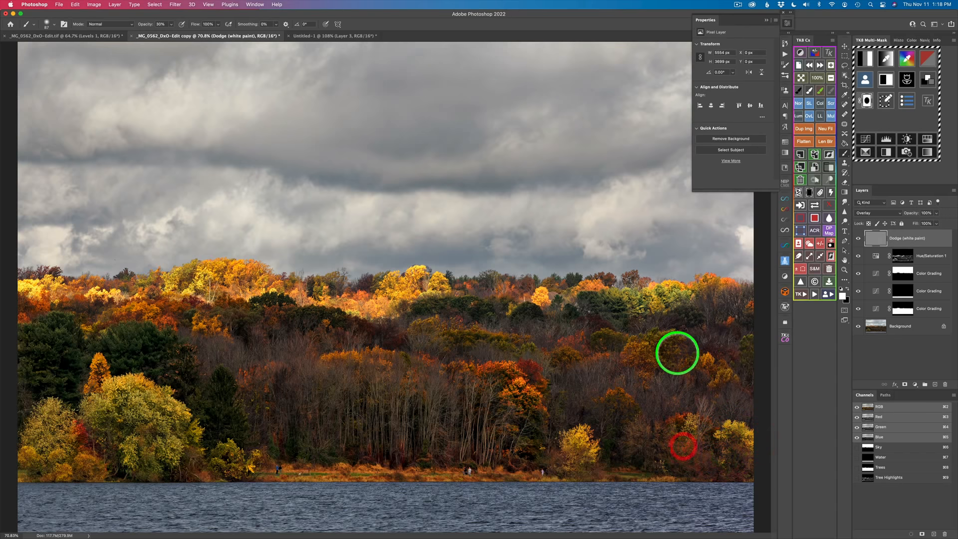
mouse_move(675, 351)
left_mouse_down()
mouse_move(633, 344)
mouse_move(649, 363)
mouse_move(656, 336)
mouse_move(677, 334)
left_mouse_up()
left_click(607, 330)
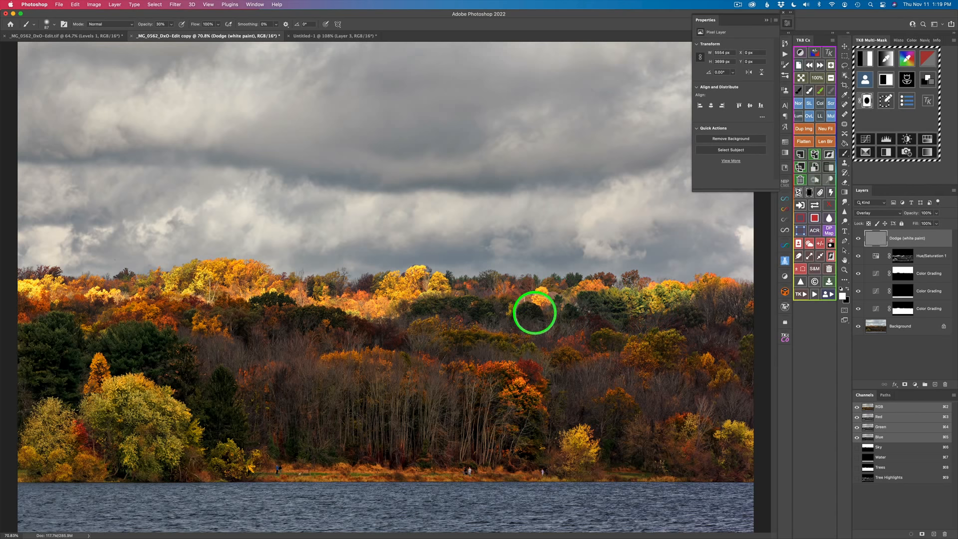
left_click(508, 305)
mouse_move(560, 342)
left_mouse_down()
mouse_move(573, 339)
mouse_move(565, 352)
mouse_move(575, 354)
left_mouse_up()
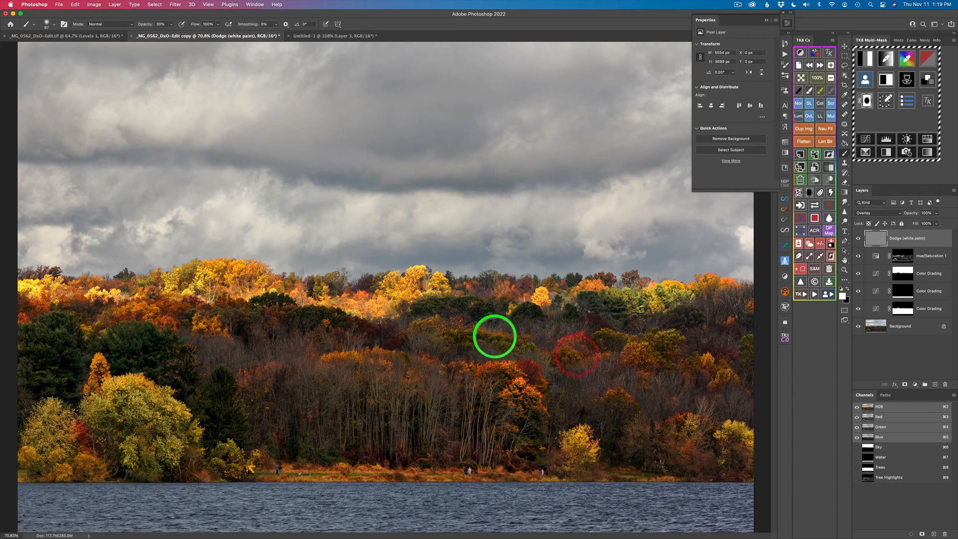
left_click_drag(494, 336, 518, 339)
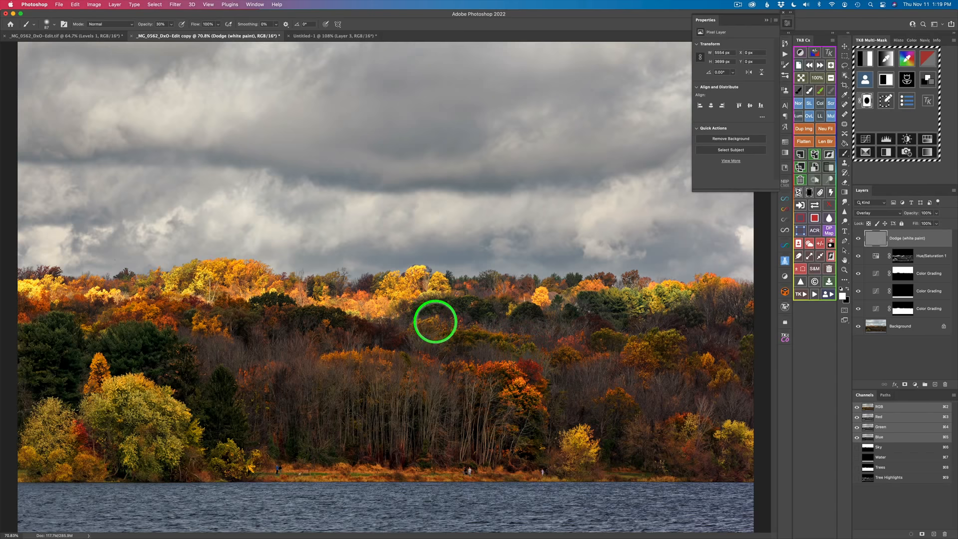
mouse_move(434, 320)
left_mouse_down()
mouse_move(449, 341)
mouse_move(328, 356)
mouse_move(387, 362)
mouse_move(366, 349)
mouse_move(383, 350)
mouse_move(413, 376)
mouse_move(385, 364)
mouse_move(424, 377)
mouse_move(405, 375)
mouse_move(417, 378)
mouse_move(407, 383)
mouse_move(428, 363)
mouse_move(460, 369)
left_mouse_up()
mouse_move(244, 374)
left_mouse_down()
mouse_move(274, 371)
mouse_move(273, 410)
left_mouse_up()
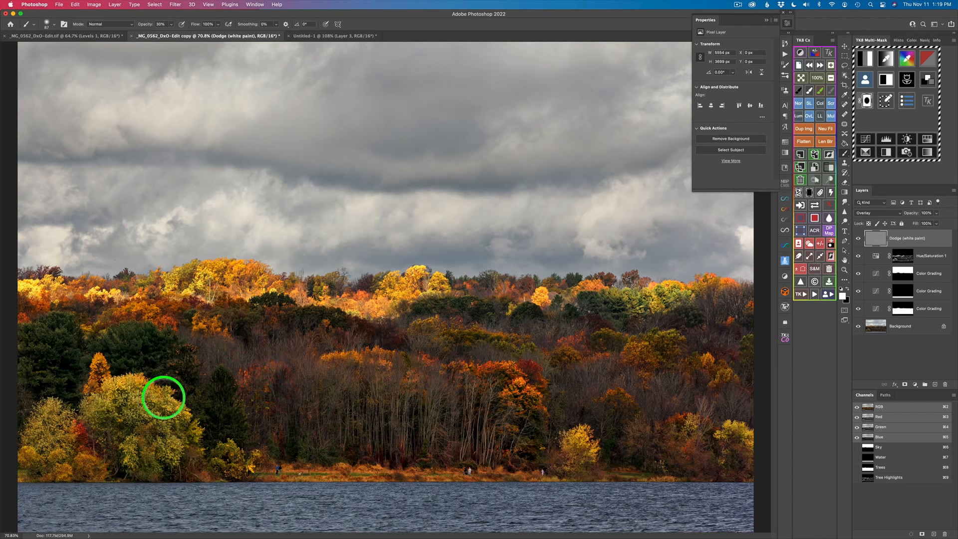
Dodge the yellow and orange trees along the shoreline at the left of the photo.
mouse_move(104, 365)
left_mouse_down()
mouse_move(128, 388)
mouse_move(115, 383)
left_mouse_up()
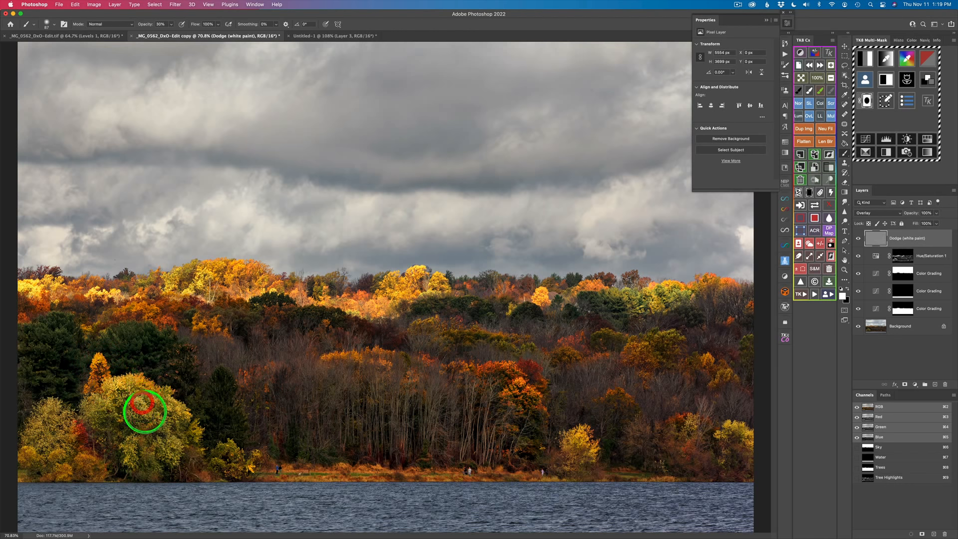
mouse_move(148, 410)
left_mouse_down()
mouse_move(166, 419)
mouse_move(167, 392)
mouse_move(181, 410)
left_mouse_up()
mouse_move(234, 447)
left_mouse_down()
mouse_move(246, 453)
mouse_move(231, 453)
left_mouse_up()
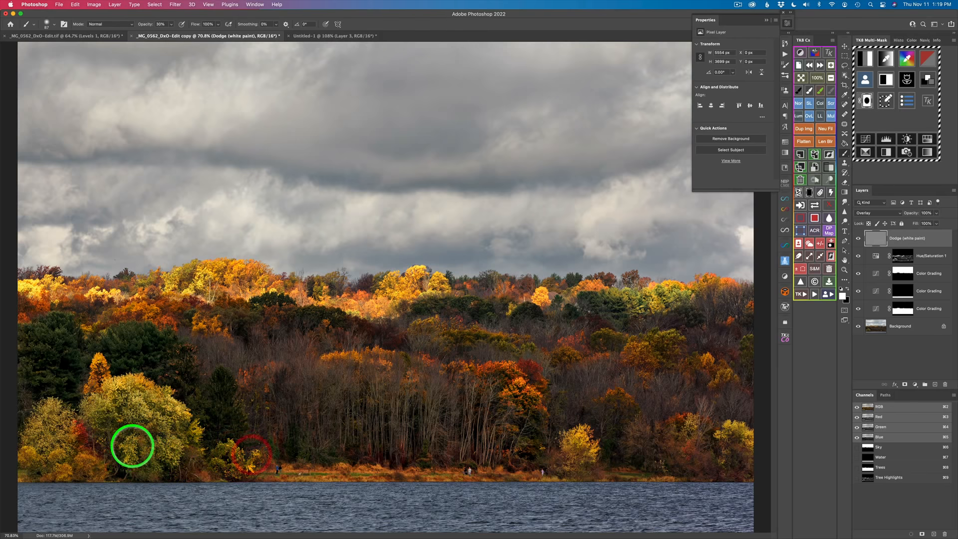
left_click_drag(135, 445, 147, 455)
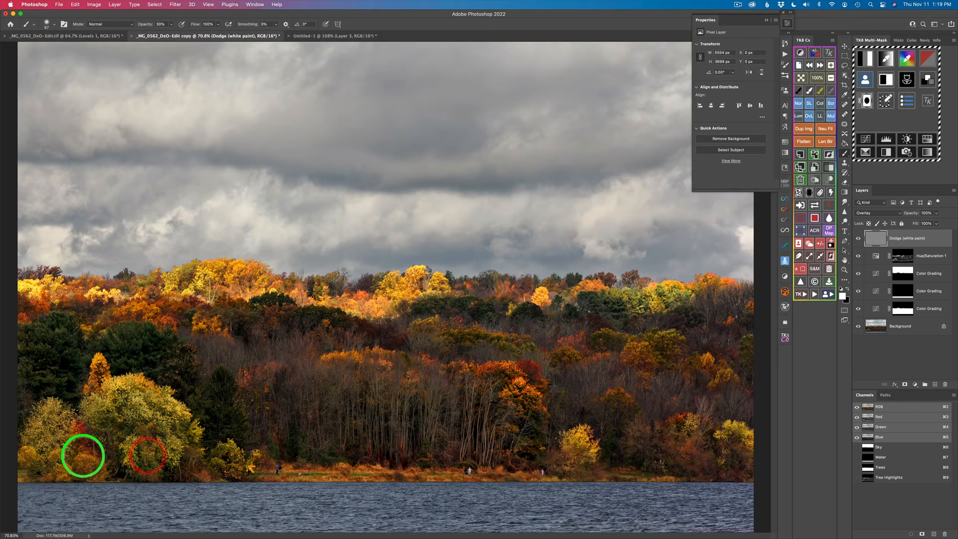
mouse_move(67, 424)
left_mouse_down()
mouse_move(43, 406)
mouse_move(75, 427)
mouse_move(70, 442)
mouse_move(54, 438)
left_mouse_up()
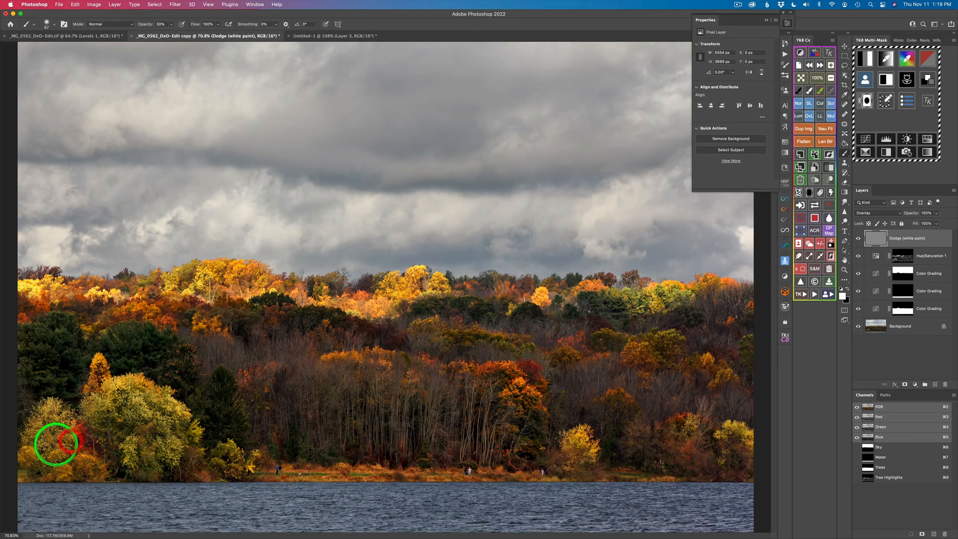
Dodge the band of trees below the sunlit ridge, working from the far left across to the right of center.
mouse_move(42, 302)
left_mouse_down()
mouse_move(50, 343)
mouse_move(114, 354)
mouse_move(90, 329)
left_mouse_up()
left_click(321, 325)
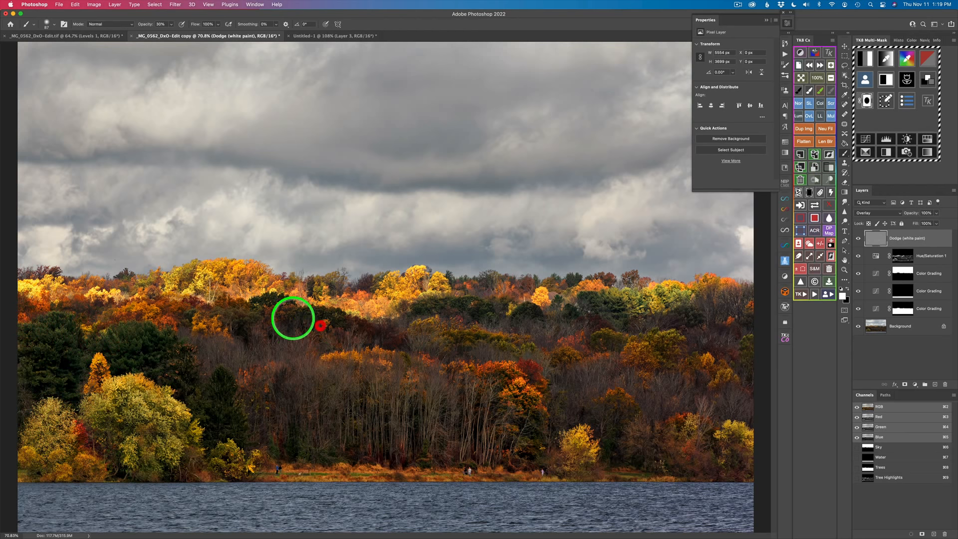
left_click_drag(272, 313, 280, 312)
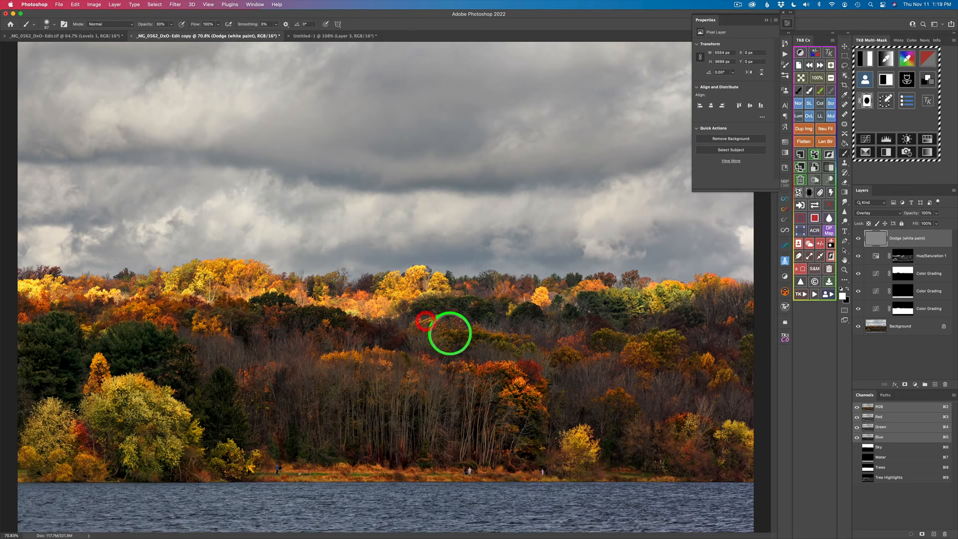
mouse_move(458, 331)
left_mouse_down()
mouse_move(474, 328)
mouse_move(507, 346)
left_mouse_up()
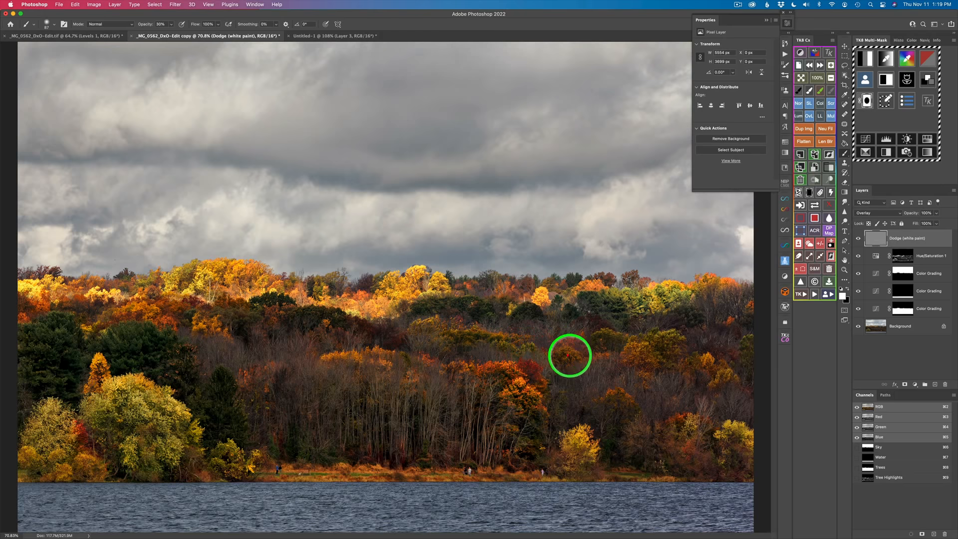
left_click_drag(568, 354, 619, 333)
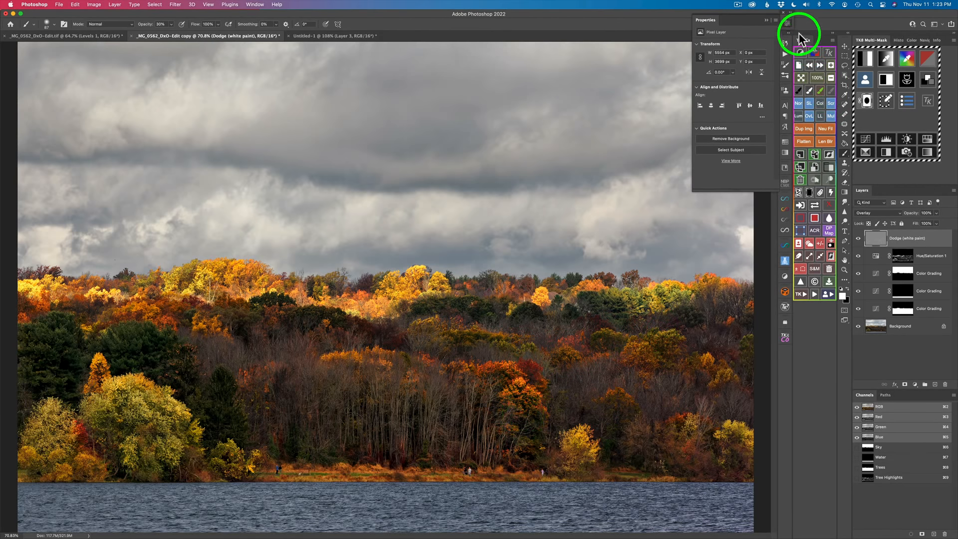
Compare the trees with and without the Dodge (white paint) layer by toggling its visibility, with the Properties panel collapsed.
left_click(786, 23)
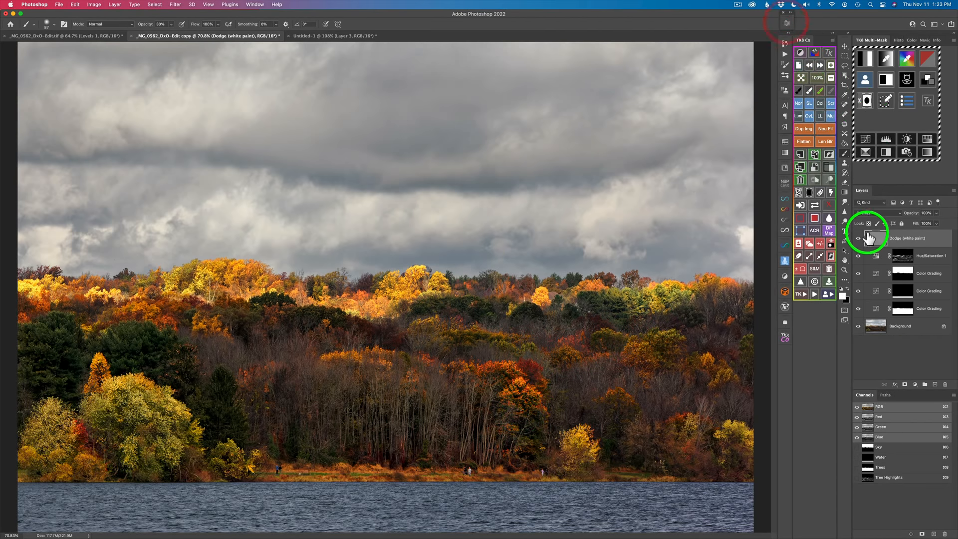
left_click(858, 239)
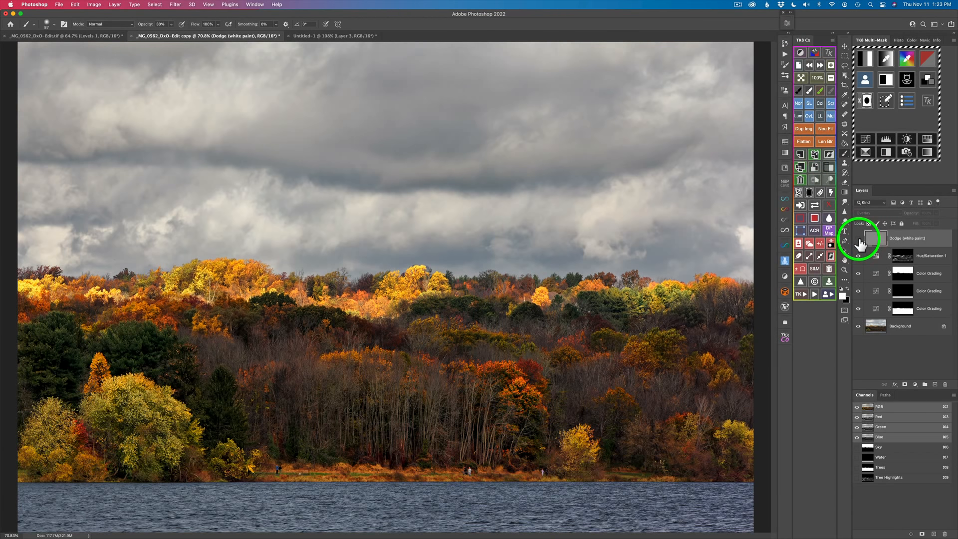
left_click(858, 239)
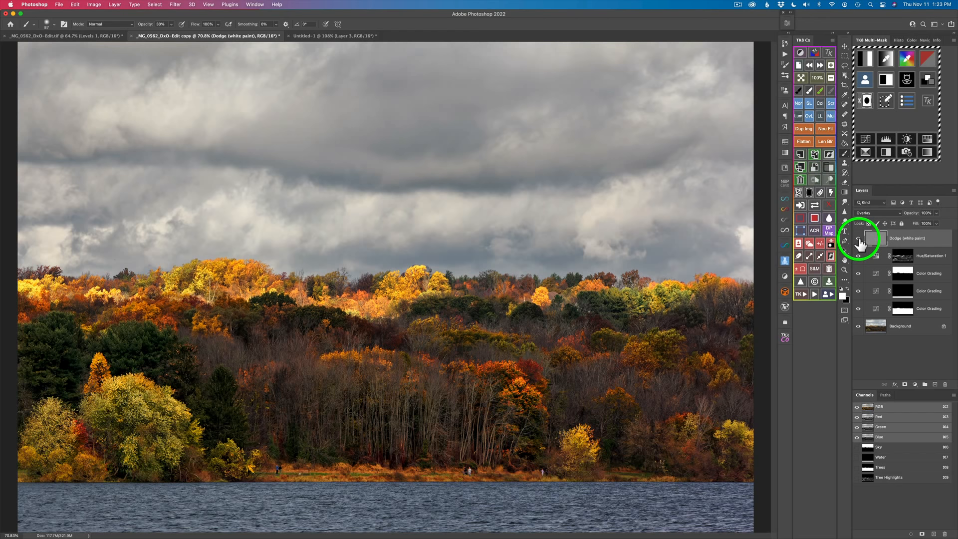
left_click(857, 240)
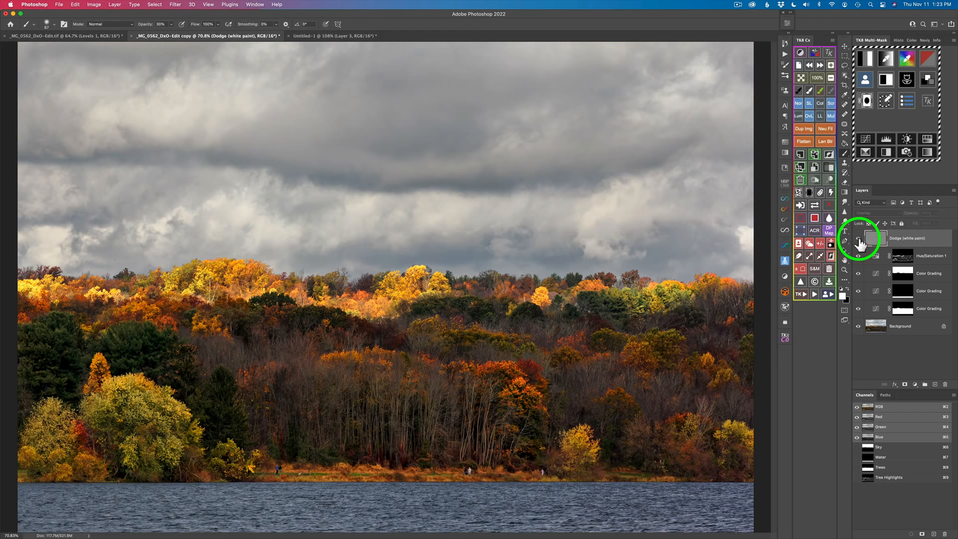
left_click(858, 240)
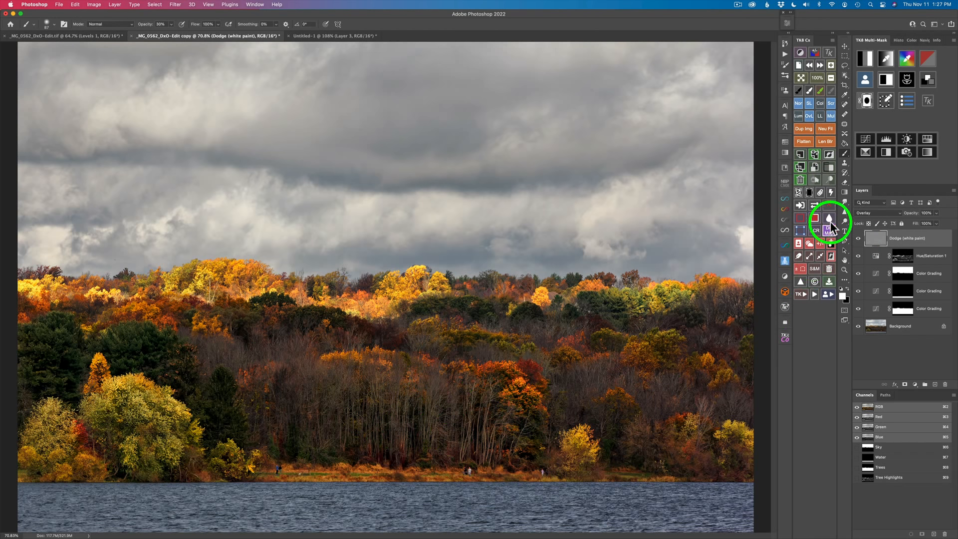
Add a Levels adjustment layer above the Dodge layer with input levels 14, 1.39 and 240, and check its effect.
left_click(887, 140)
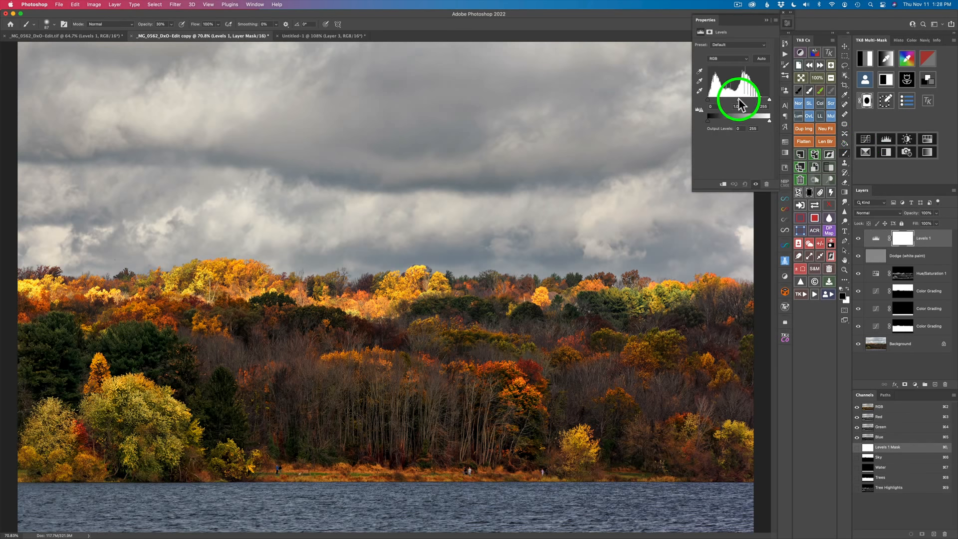
left_click_drag(738, 99, 732, 99)
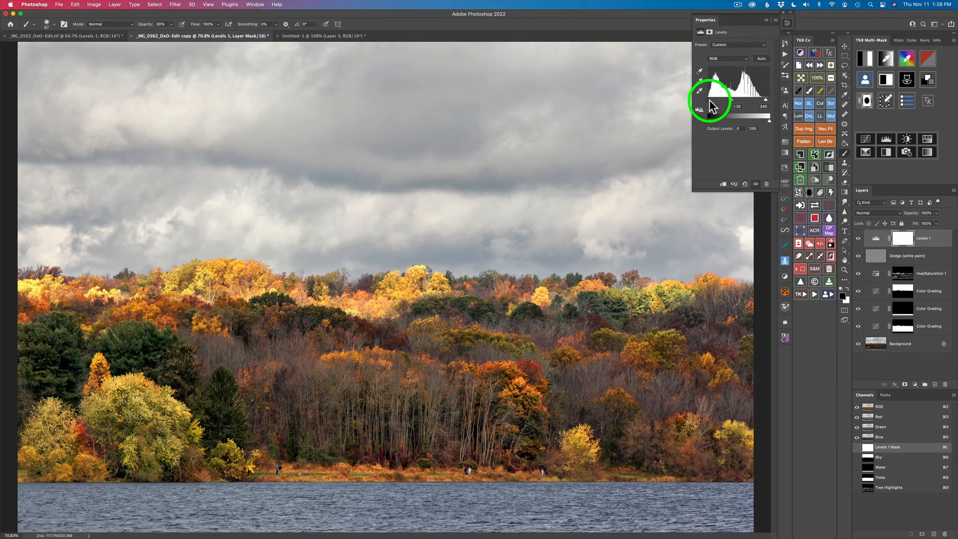
left_click_drag(709, 99, 707, 100)
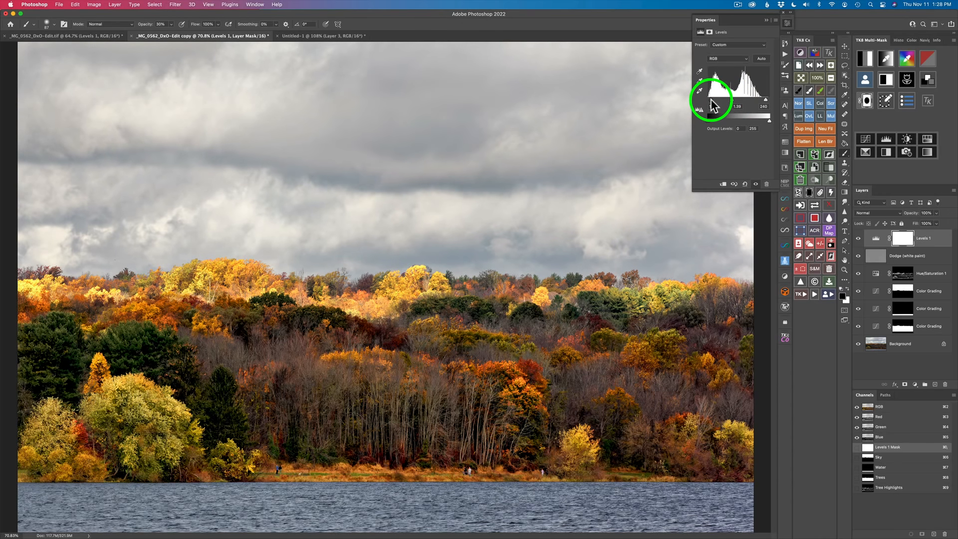
left_click(711, 104)
left_click(857, 239)
left_click(858, 239)
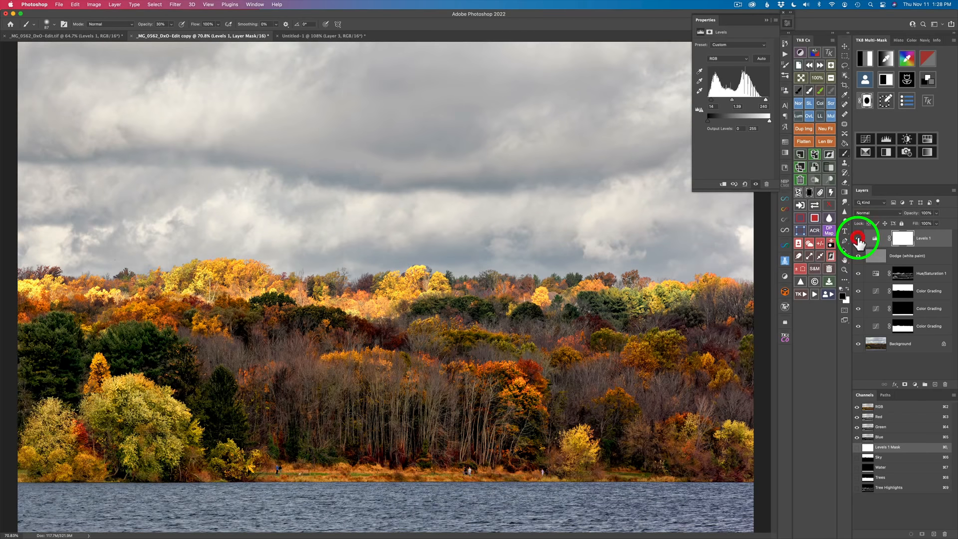
Generate a Midtones 1 luminosity mask and load it as an active selection for painting on the Levels layer's black mask.
left_click(865, 60)
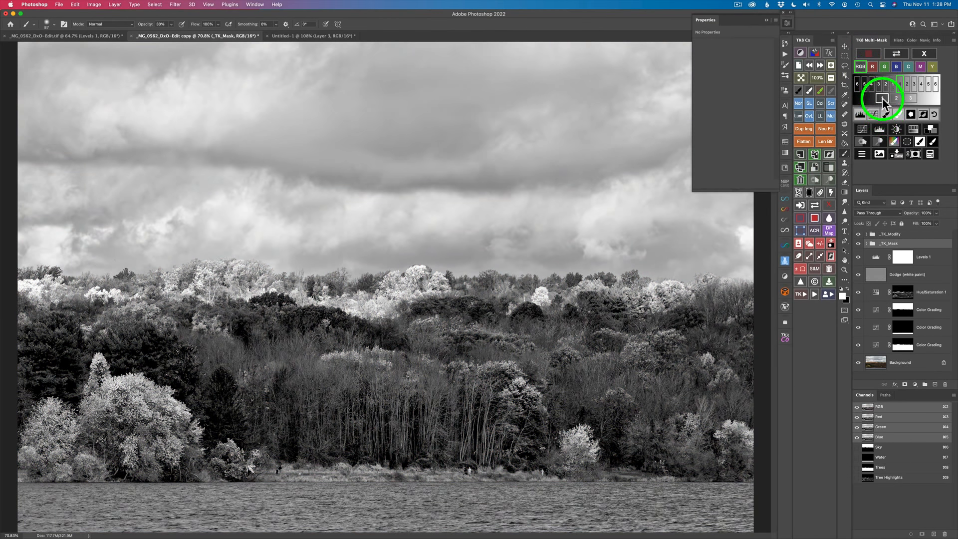
left_click(881, 100)
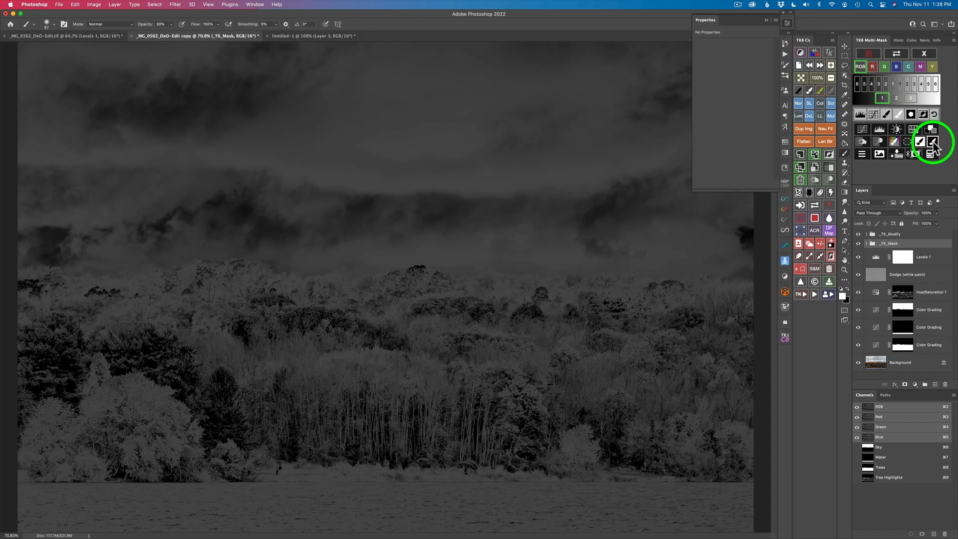
left_click(932, 143)
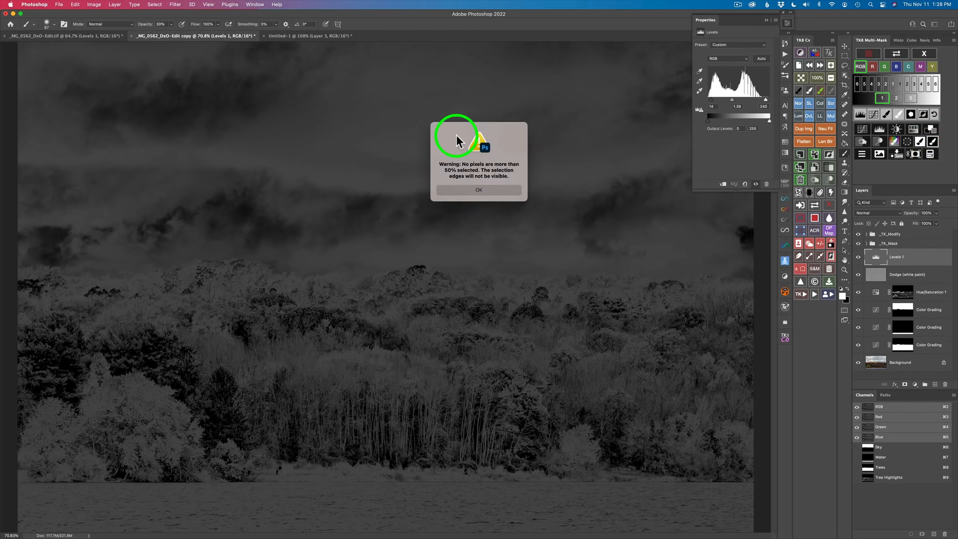
left_click(473, 190)
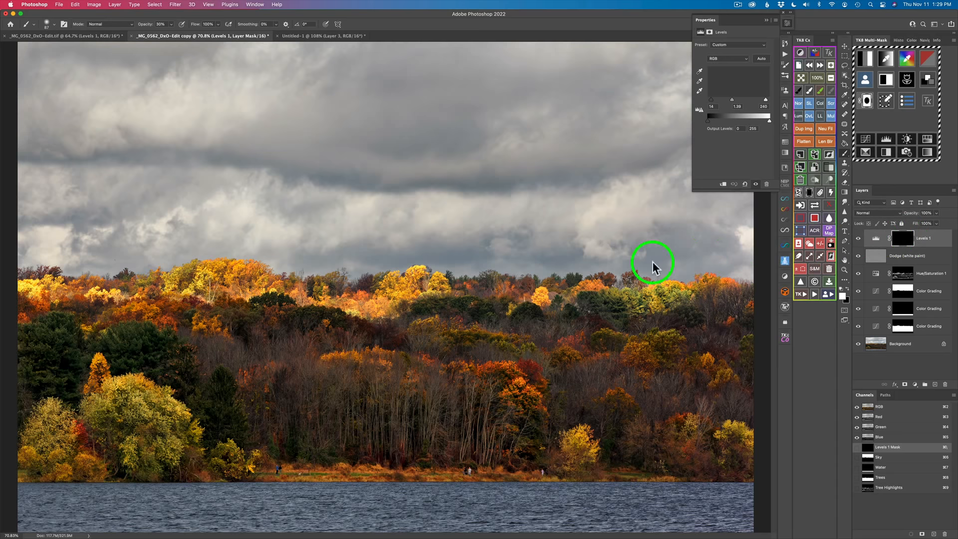
Paint the Levels effect into the central woods with a larger white brush at 100% opacity.
left_click(414, 344, "ctrl+alt")
mouse_move(414, 344)
left_mouse_down()
mouse_move(445, 346)
mouse_move(434, 338)
mouse_move(432, 350)
left_mouse_up()
key("0")
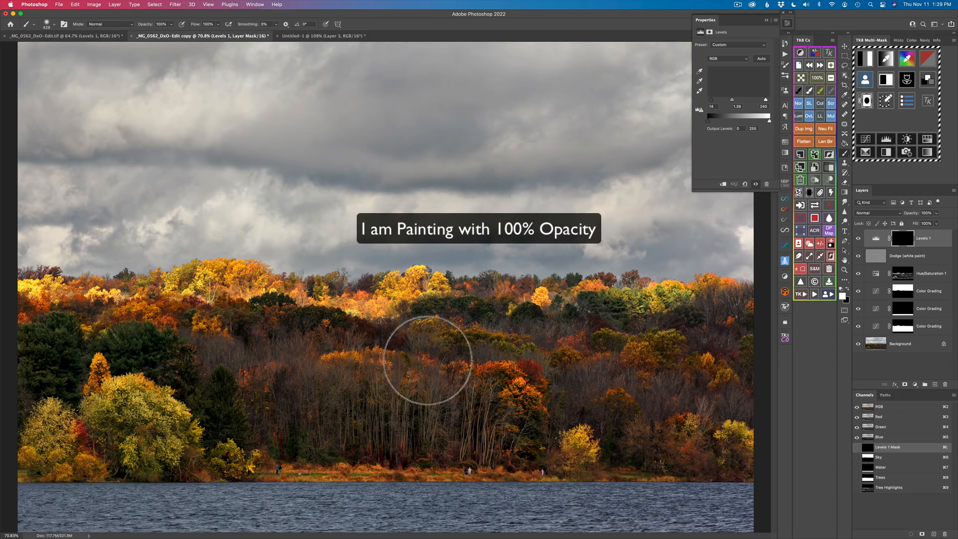
mouse_move(332, 346)
left_mouse_down()
mouse_move(309, 358)
mouse_move(324, 359)
left_mouse_up()
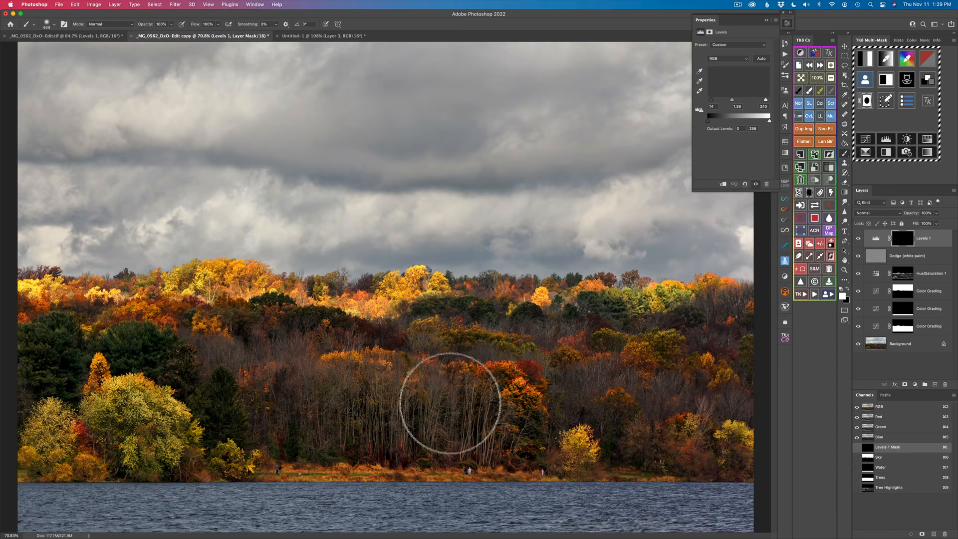
left_click_drag(438, 382, 469, 396)
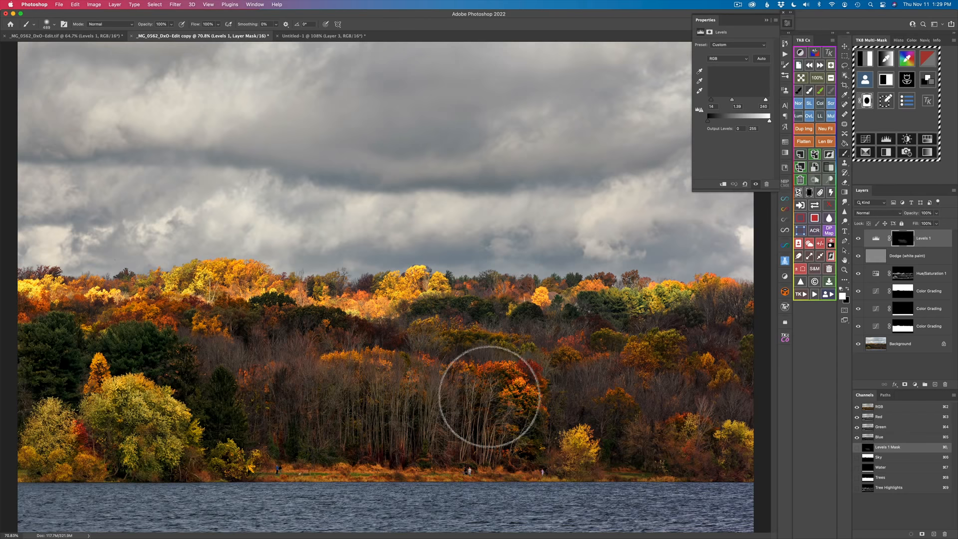
mouse_move(542, 384)
left_mouse_down()
mouse_move(679, 403)
mouse_move(716, 331)
mouse_move(720, 412)
mouse_move(666, 402)
mouse_move(429, 417)
left_mouse_up()
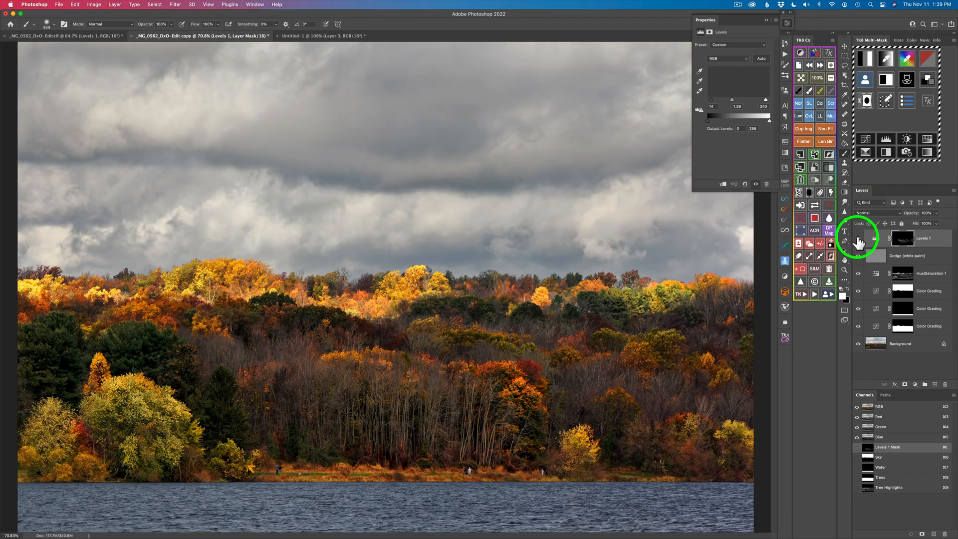
Compare the painted woods with and without the Levels layer by toggling its visibility.
left_click(858, 238)
left_click(858, 239)
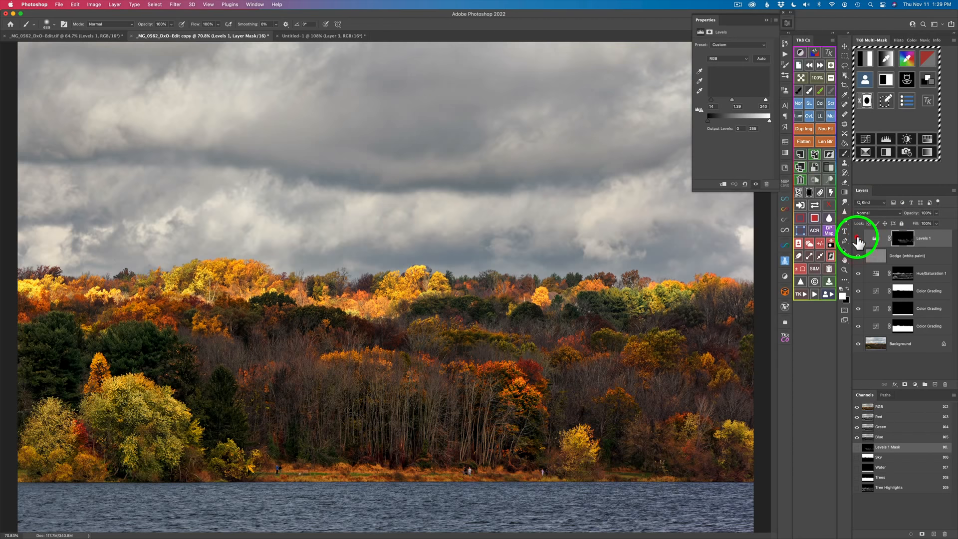
left_click(857, 239)
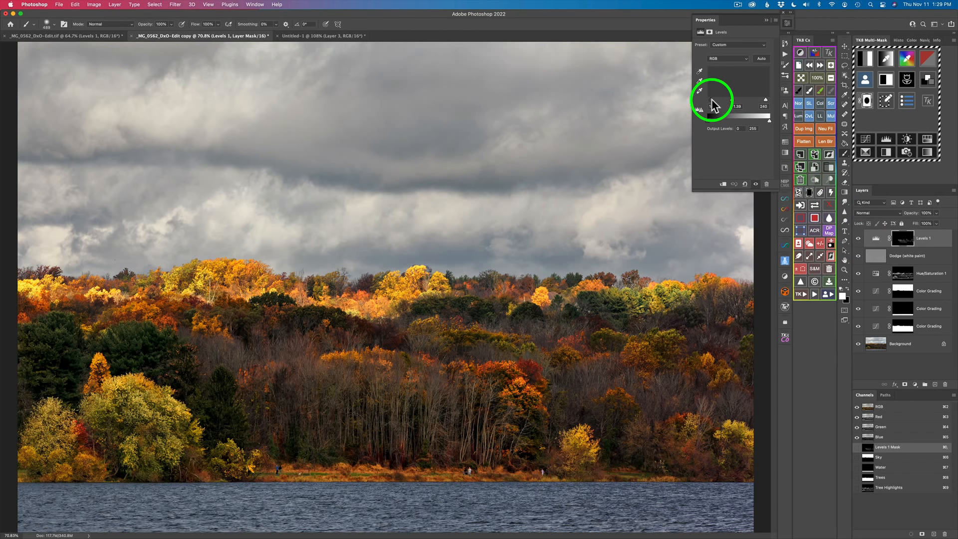
Refine the Levels layer by setting the RGB black input to 22 with brighter midtones and the Red channel's black input to 8.
left_click_drag(712, 105, 715, 106)
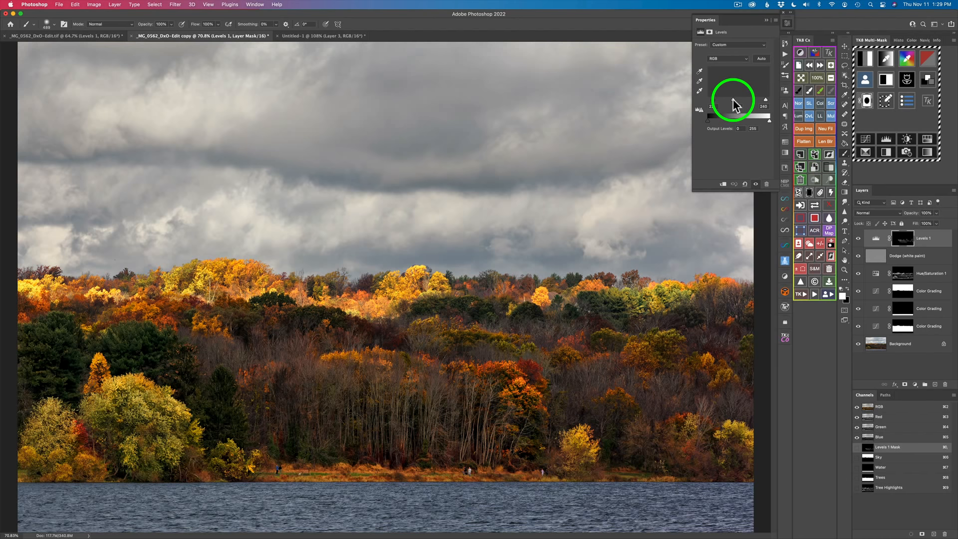
left_click_drag(732, 104, 731, 104)
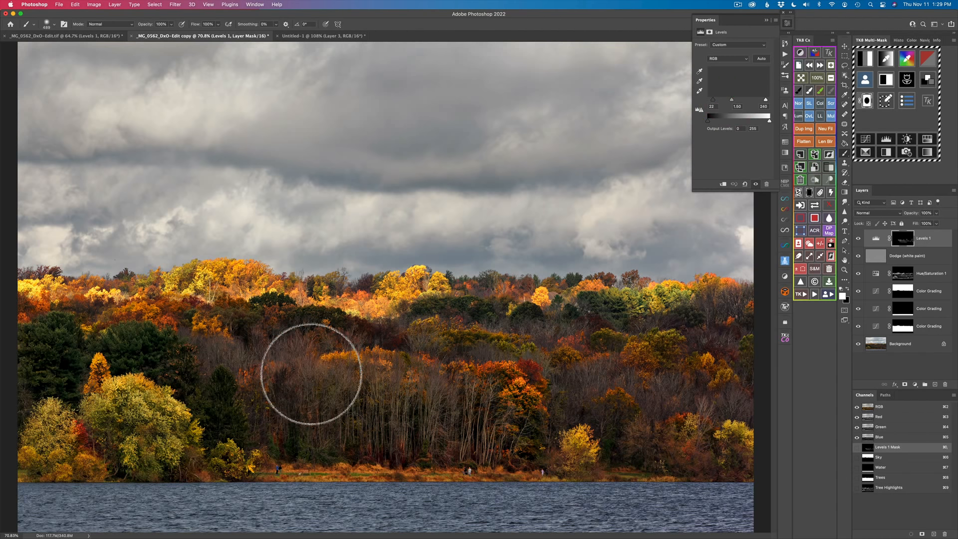
left_click(744, 59)
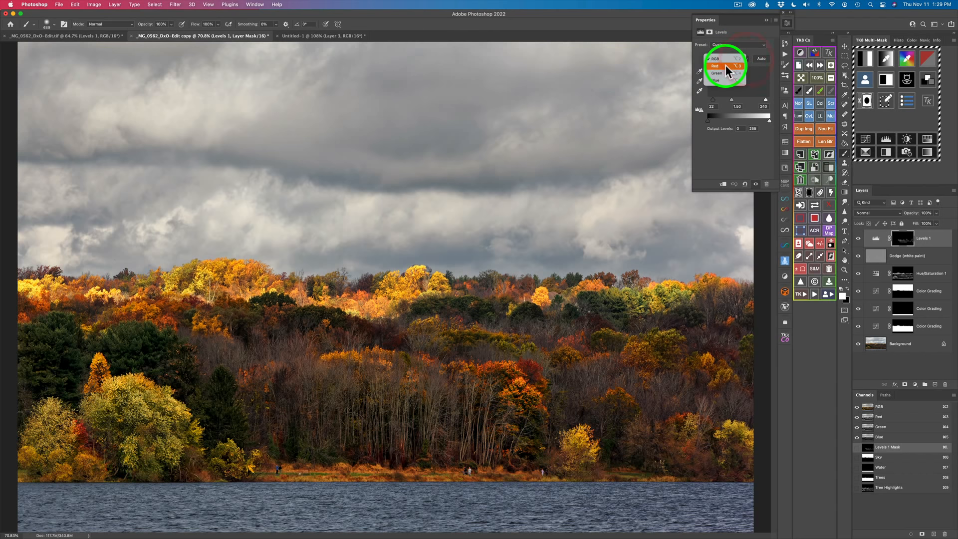
left_click(726, 65)
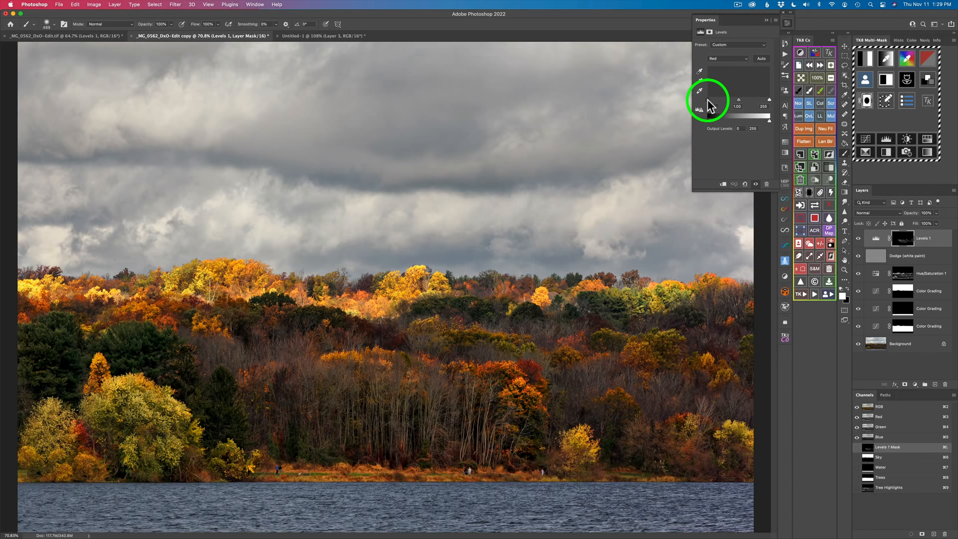
mouse_move(708, 105)
left_mouse_down()
mouse_move(721, 105)
mouse_move(712, 106)
left_mouse_up()
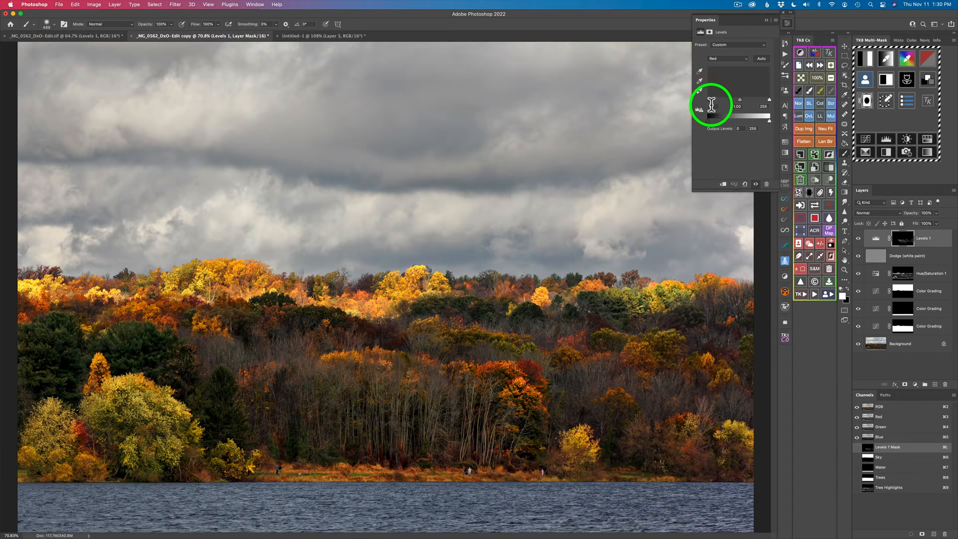
left_click_drag(710, 99, 709, 99)
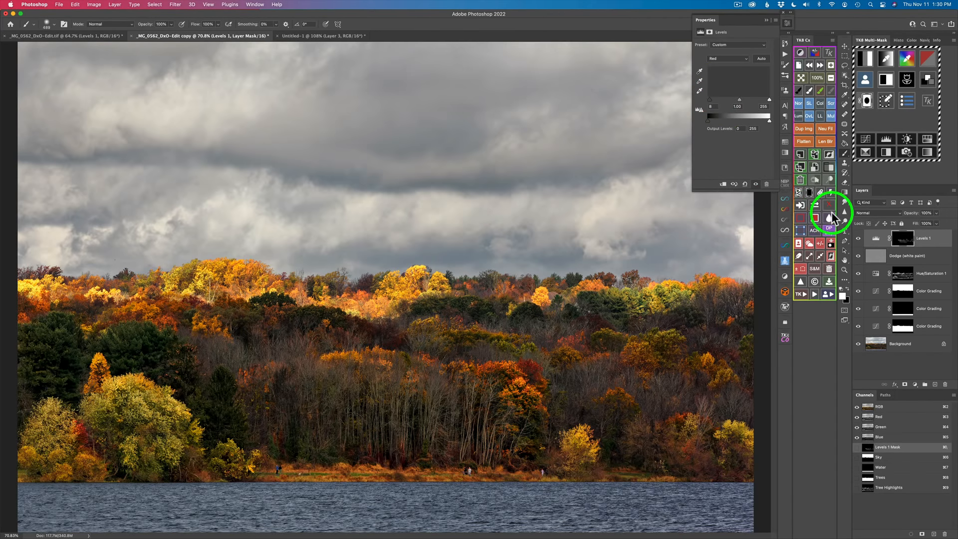
Review the refined Levels layer by toggling its visibility, and compare the full edit with the Background layer alone.
left_click(858, 239)
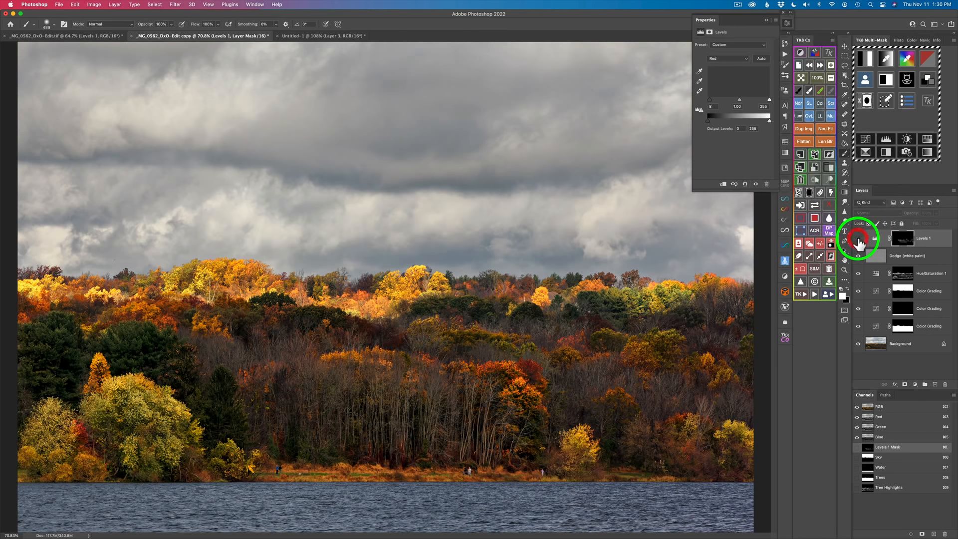
left_click(857, 239)
left_click(858, 240)
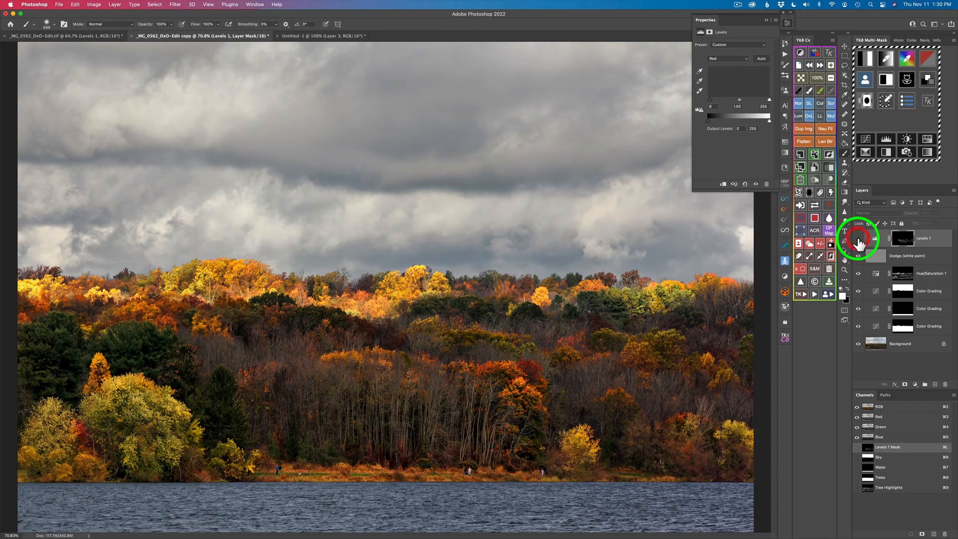
left_click(858, 240)
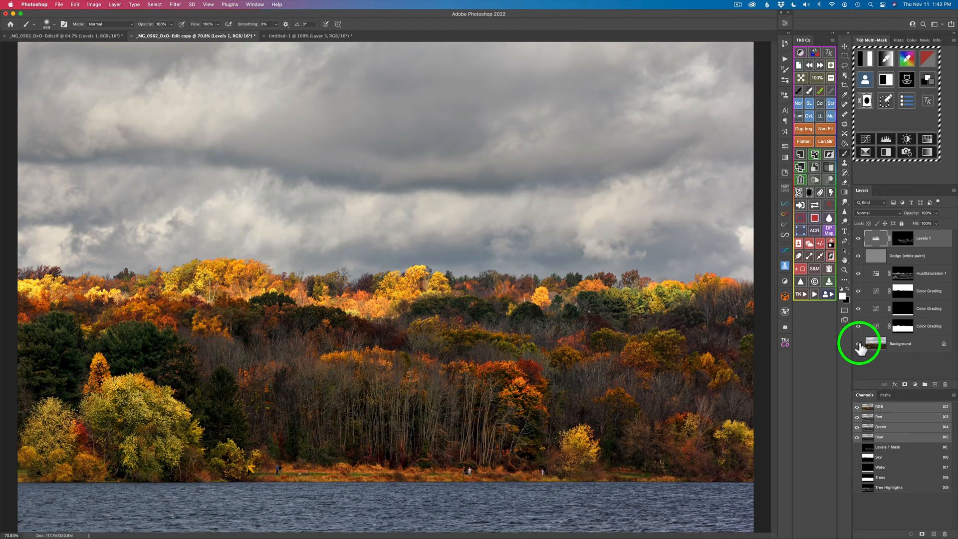
left_click(857, 345, "alt")
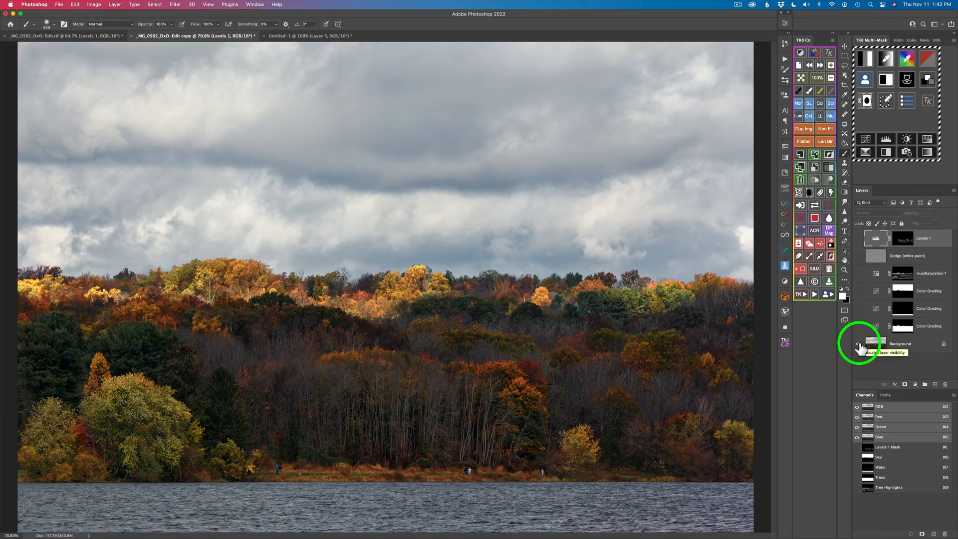
left_click(858, 344, "alt")
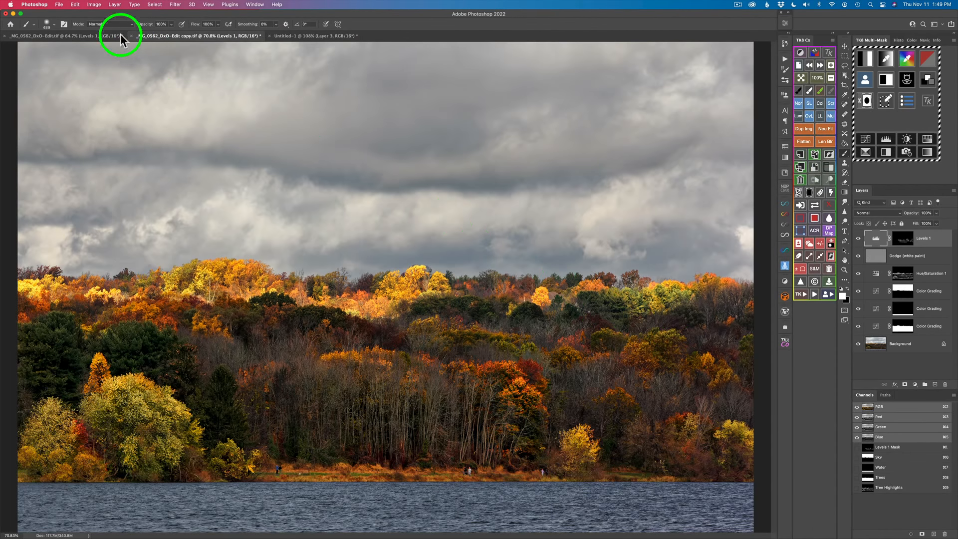
Save the graded landscape in the existing _MG_0562_DxO-Edit copy.tif file.
left_click(60, 5)
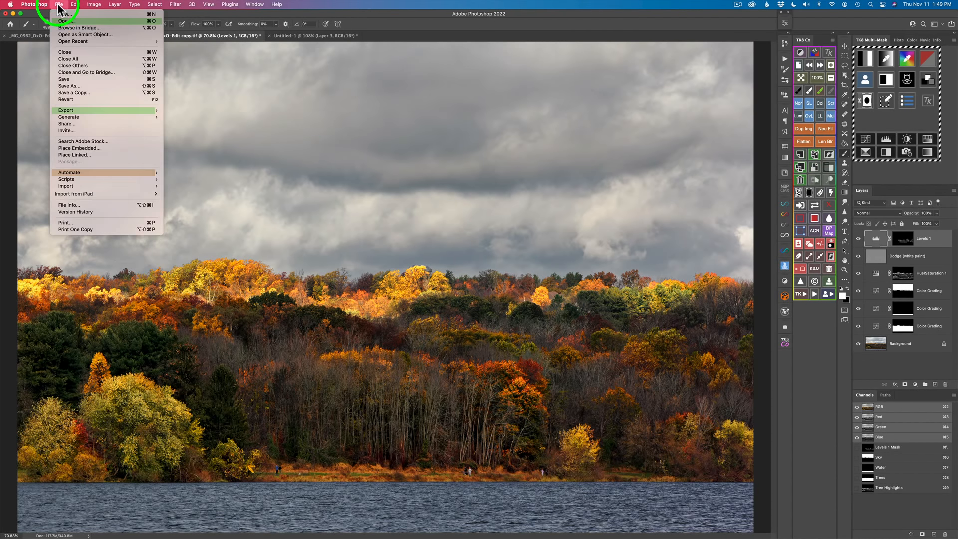
left_click(69, 81)
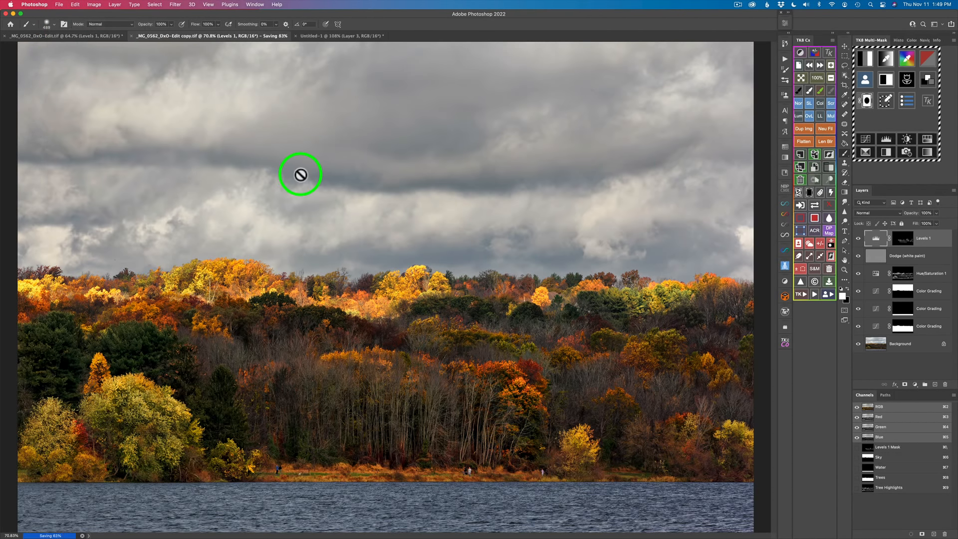